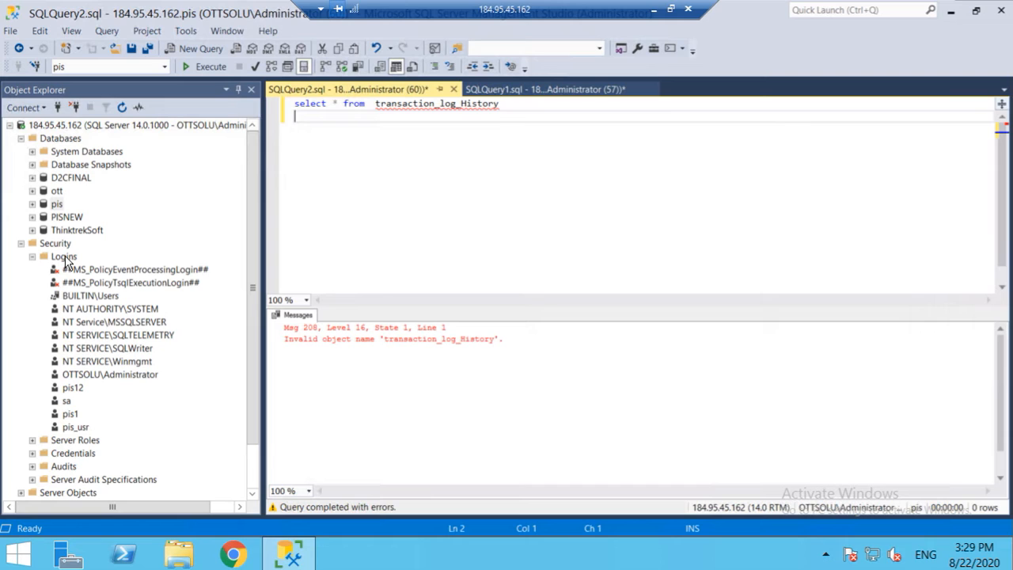
Step: Open the Login - New dialog from the Security > Logins folder's context menu
click(64, 258)
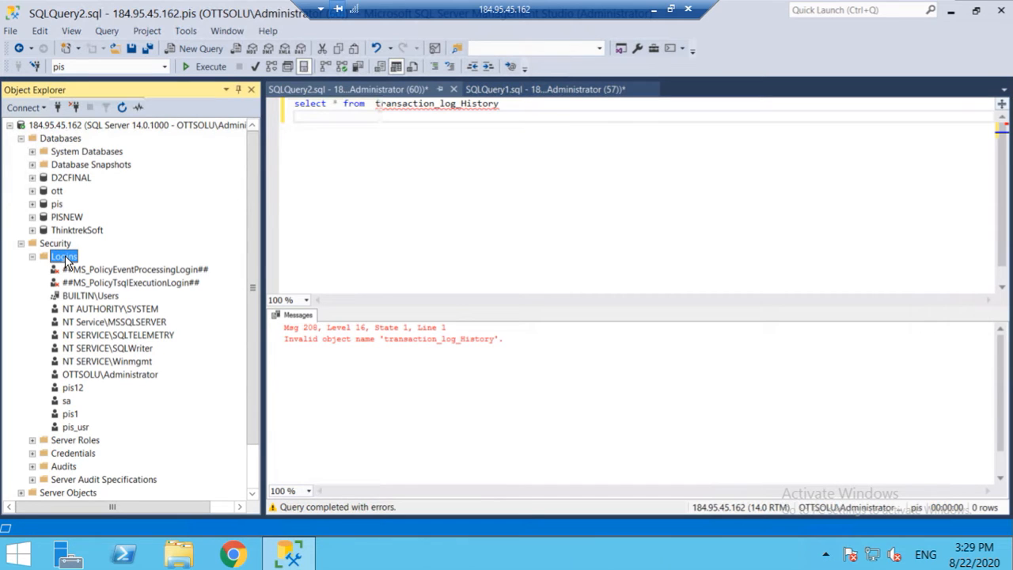
right_click(66, 263)
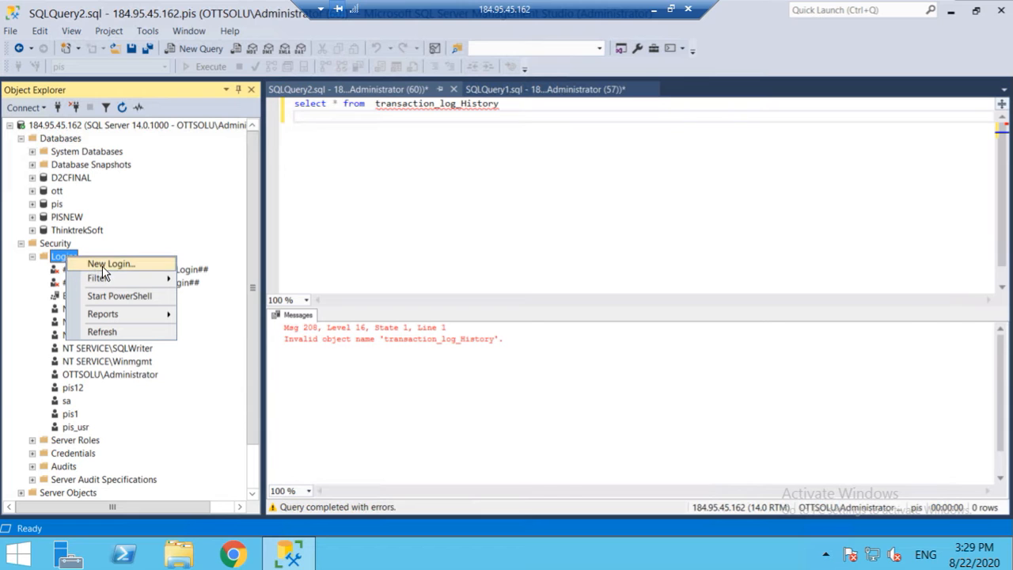
click(102, 267)
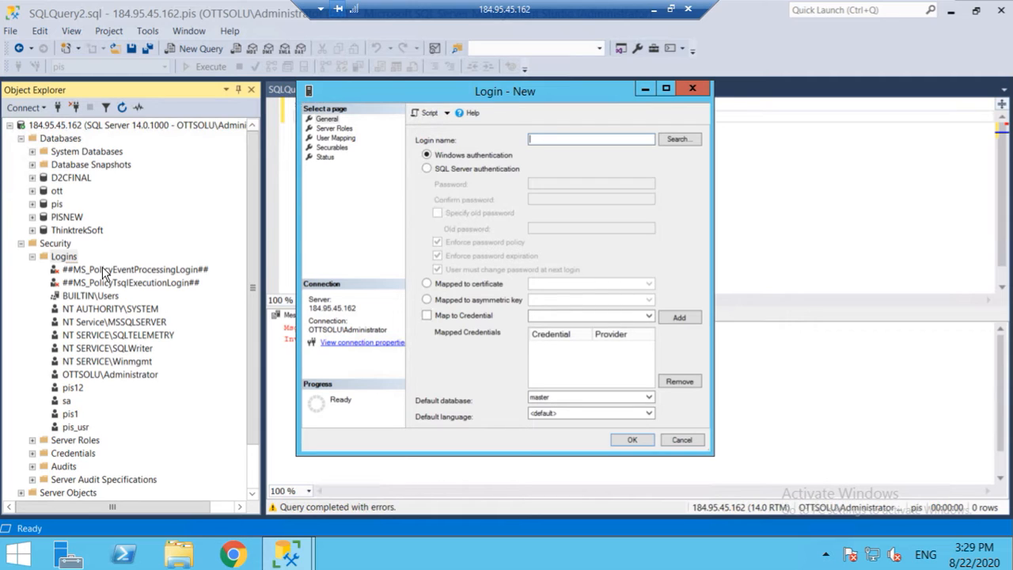
Step: Enter login name D2CFINAL, fixing the typo, select SQL Server authentication, and begin the password
text(D@CFINAL)
click(541, 139)
key(BackSpace)
text(22)
click(428, 169)
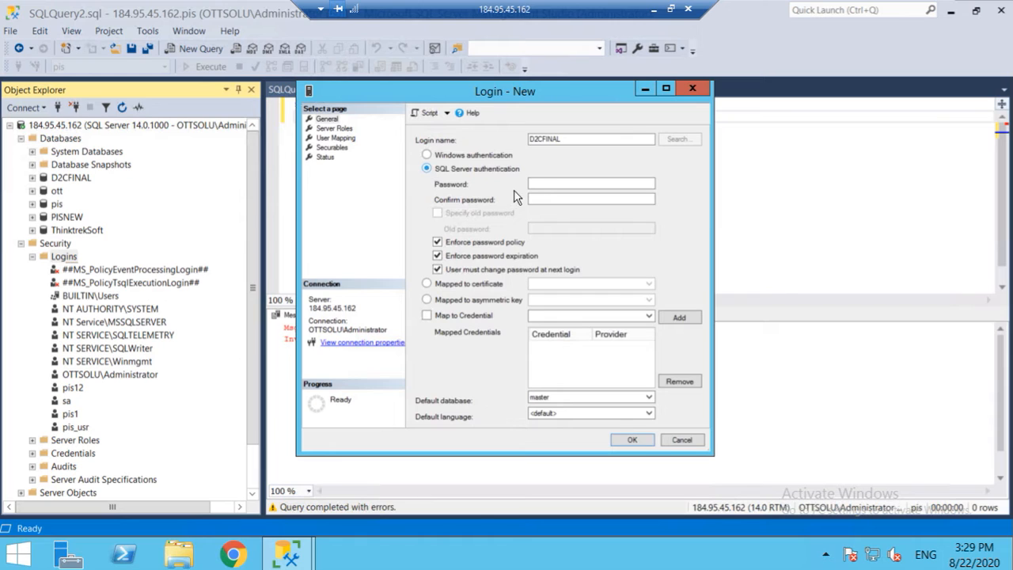
click(548, 183)
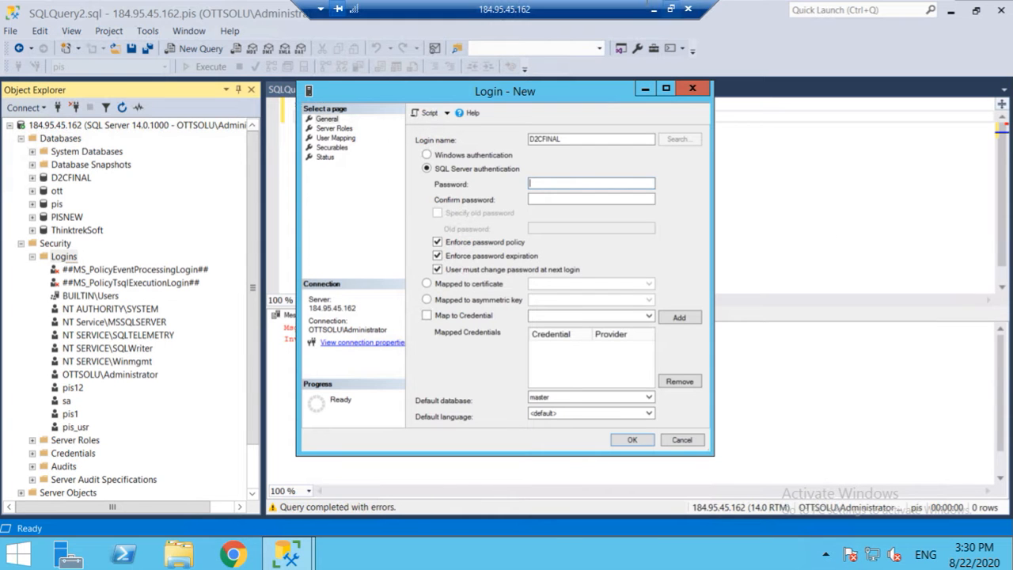
Step: Pause the screen recording from the local desktop
click(654, 9)
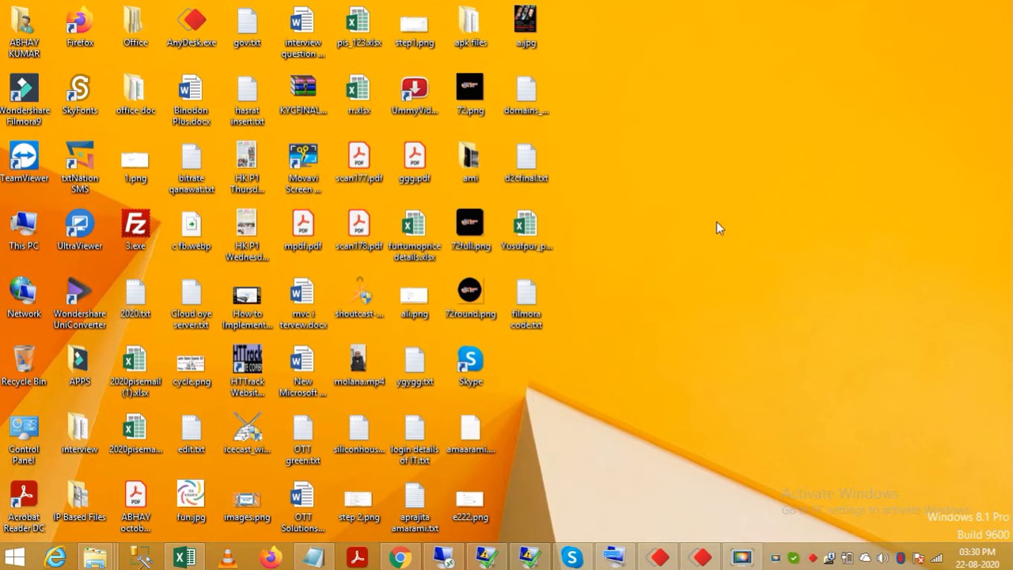
click(741, 558)
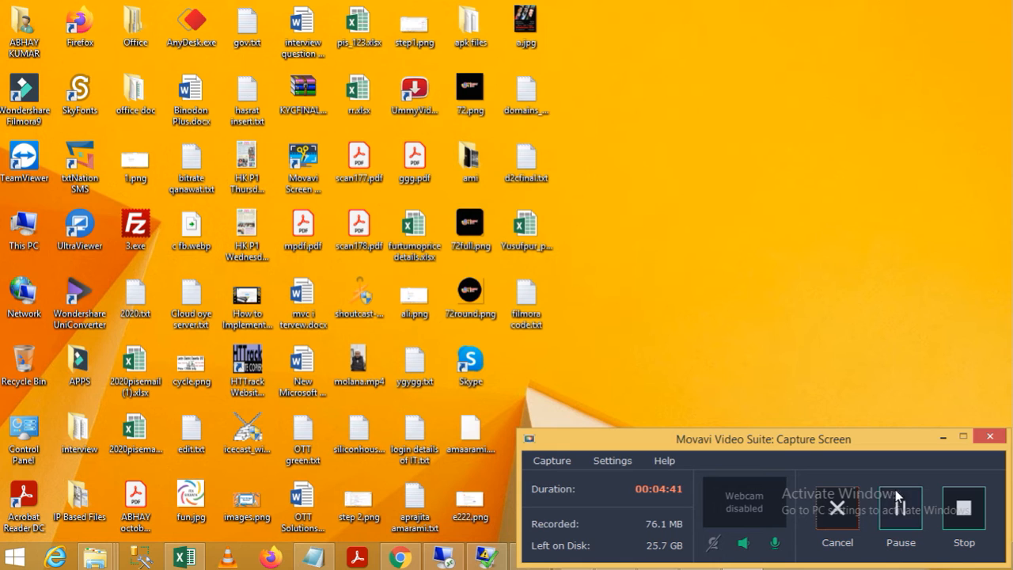
click(901, 513)
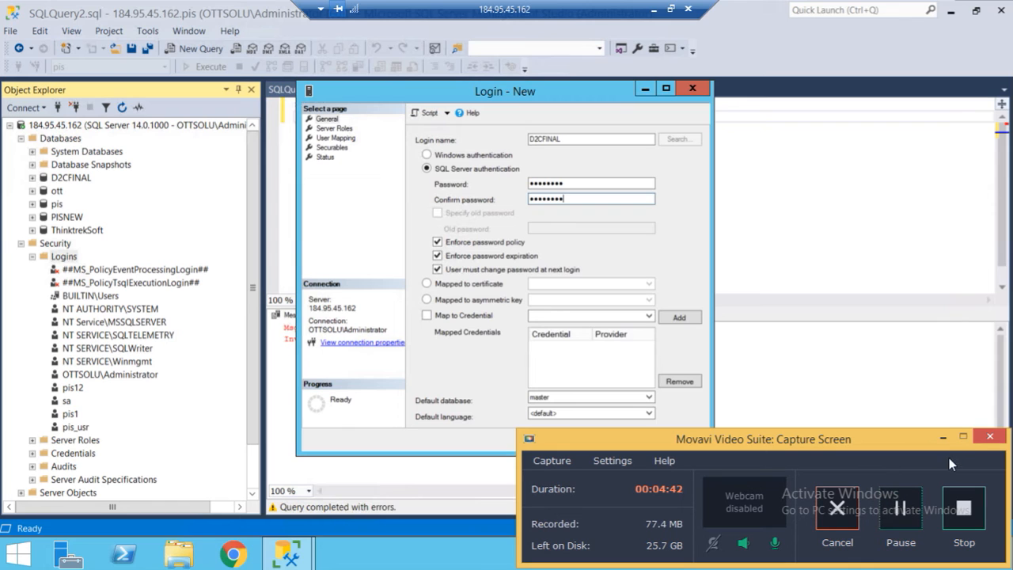
Step: Turn off Enforce password policy and pick D2CFINAL from the Default database list
click(943, 438)
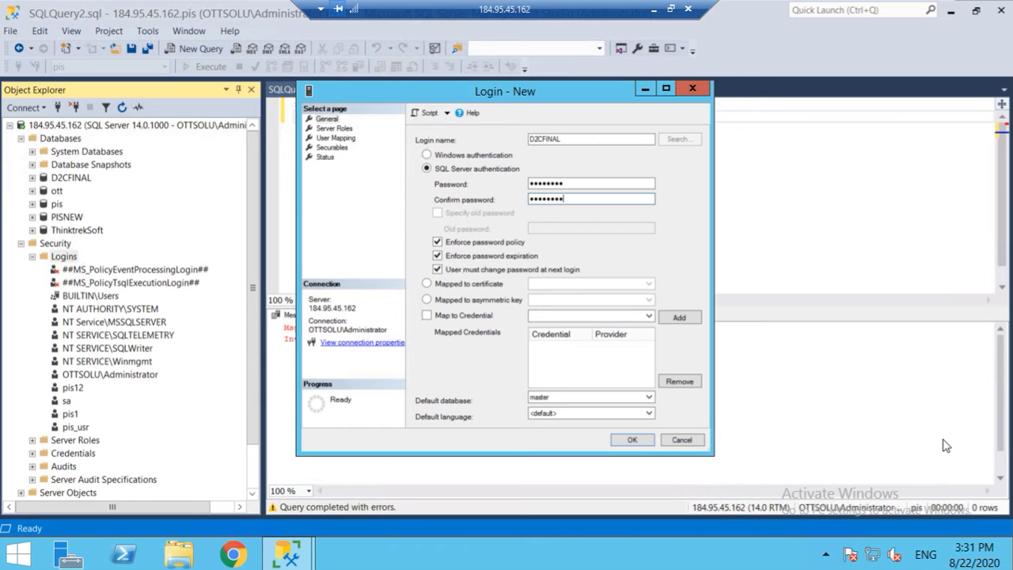
click(438, 242)
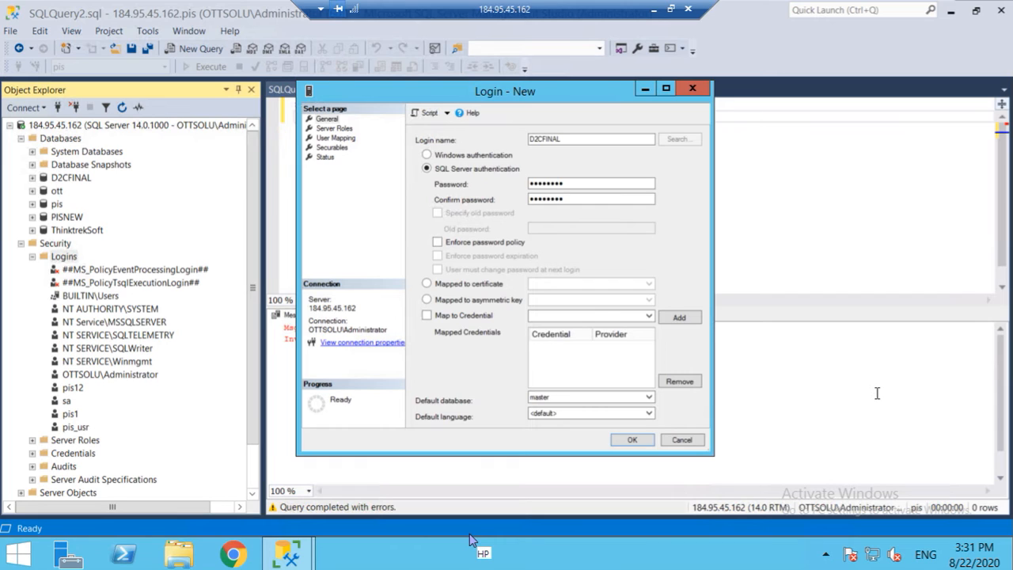
click(650, 400)
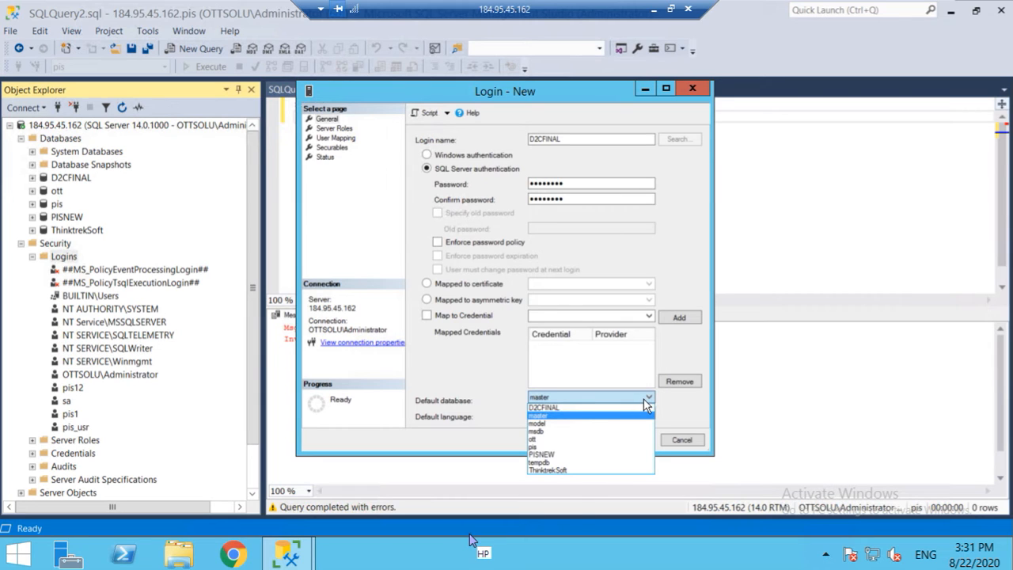
click(579, 408)
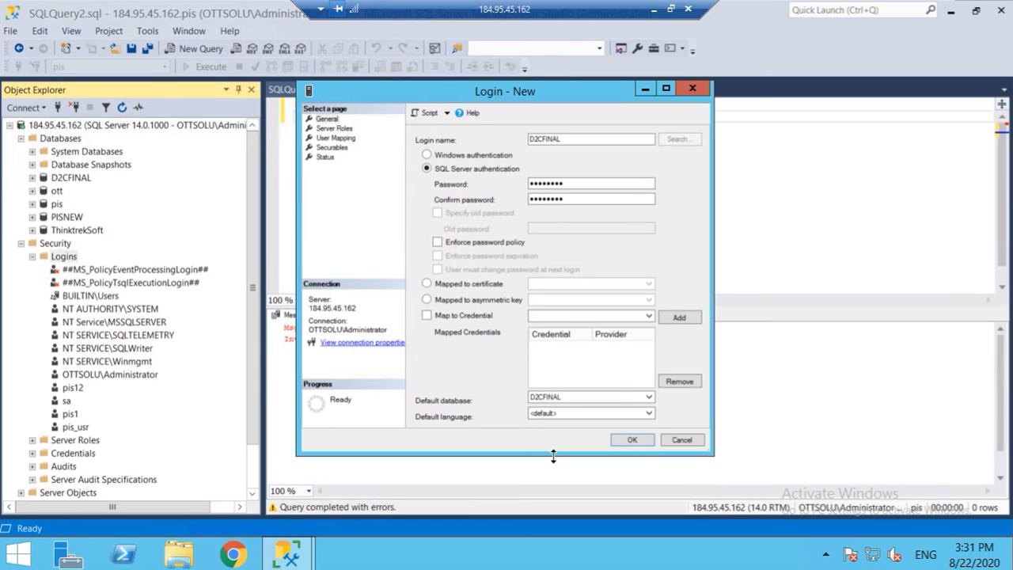
Step: Switch from the Server Roles page to the User Mapping page of the login
click(340, 128)
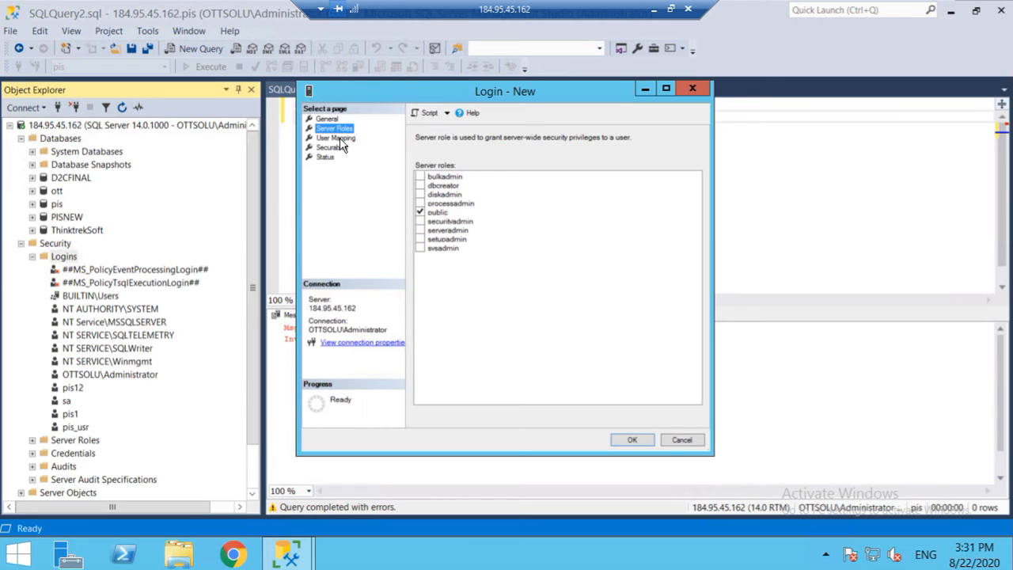
click(338, 138)
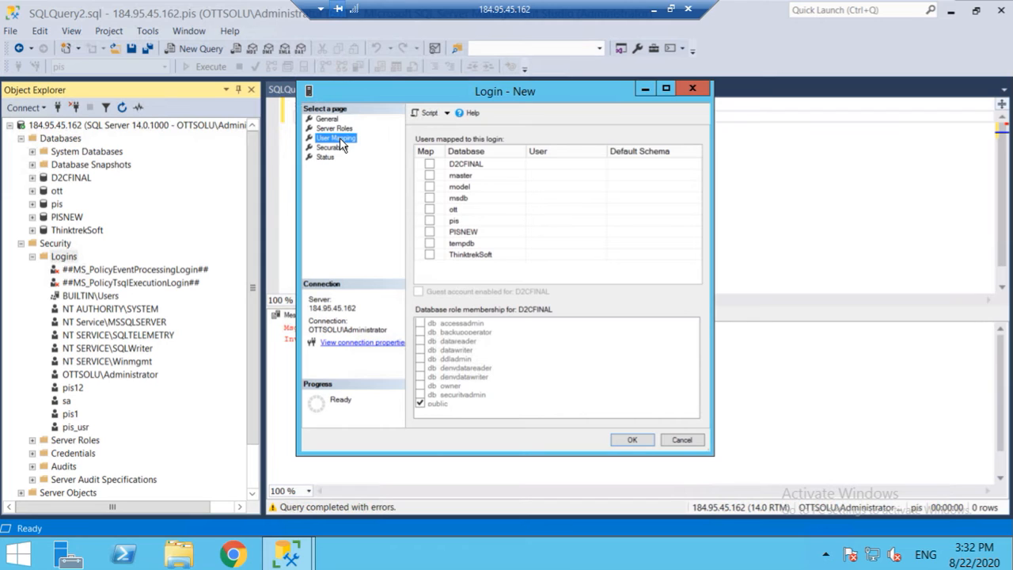
Step: Map the login to the D2CFINAL database and open the Default Schema picker
click(430, 164)
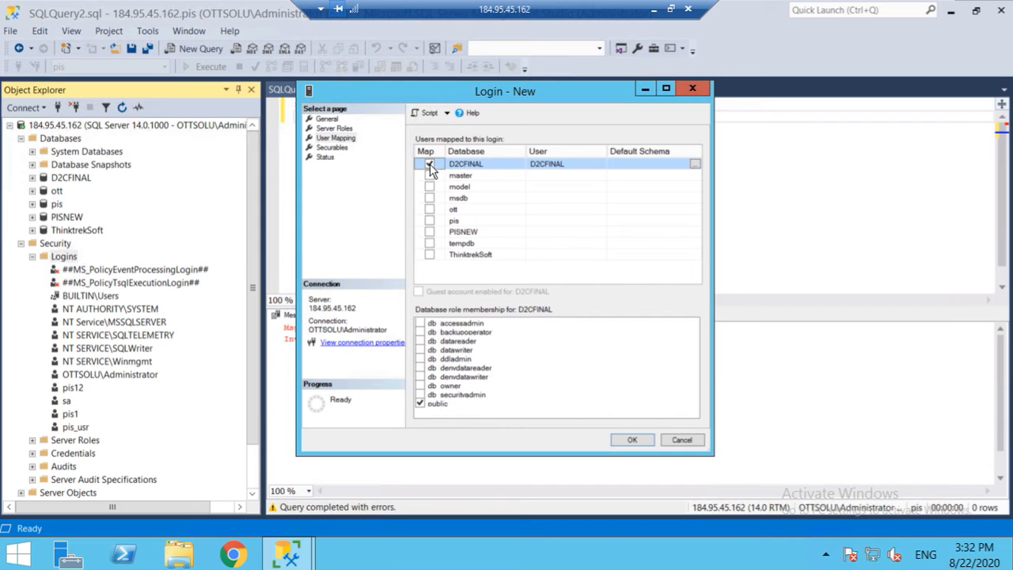
click(695, 165)
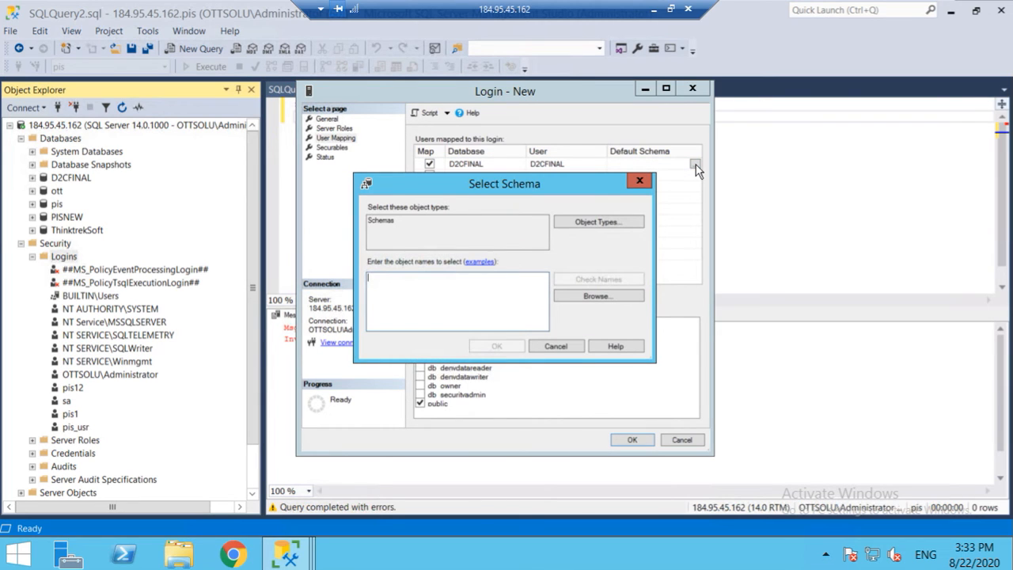
Step: Browse schemas, tick D2CFINAL and dbo, and confirm them into Select Schema
click(591, 297)
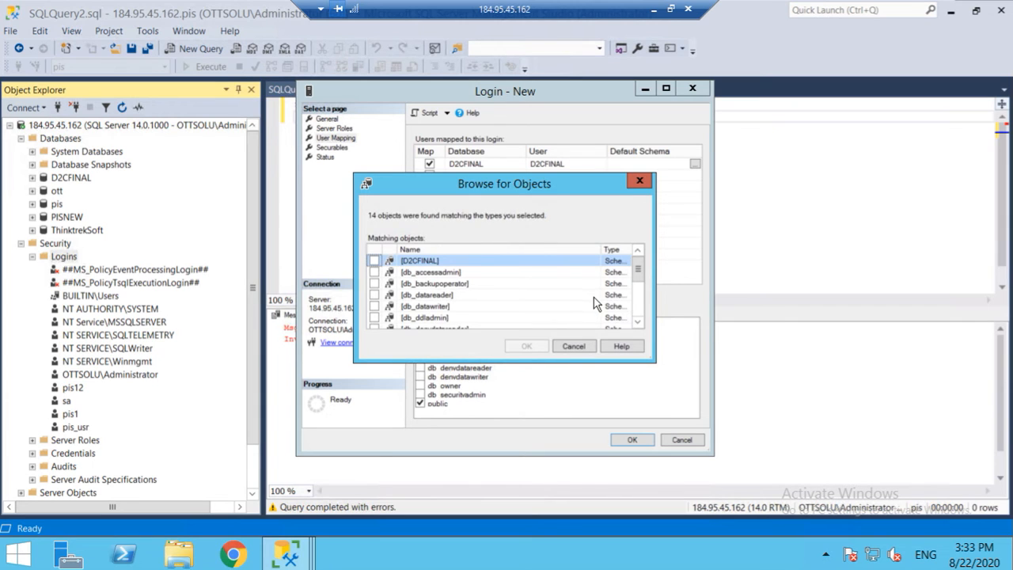
click(374, 261)
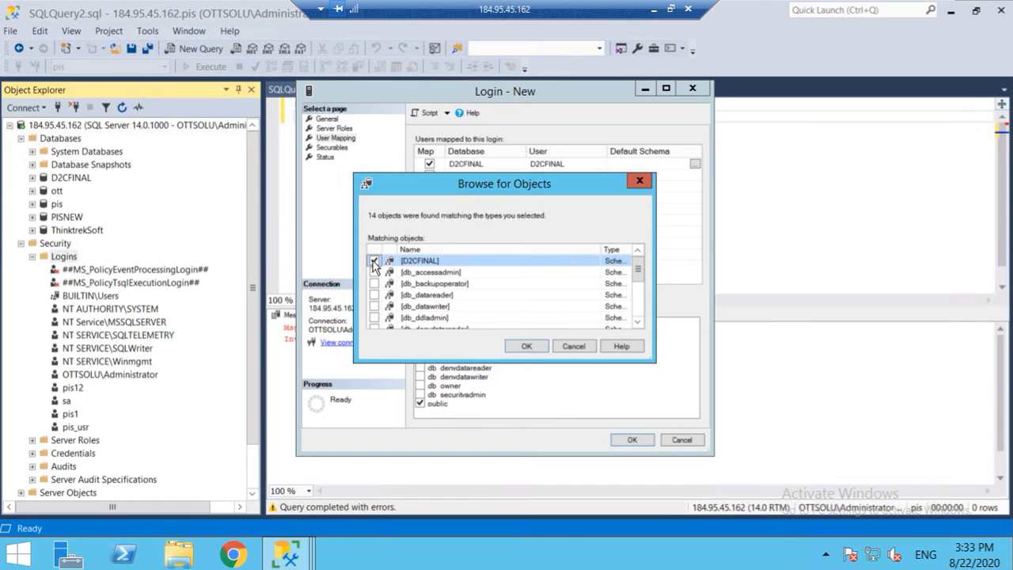
click(528, 347)
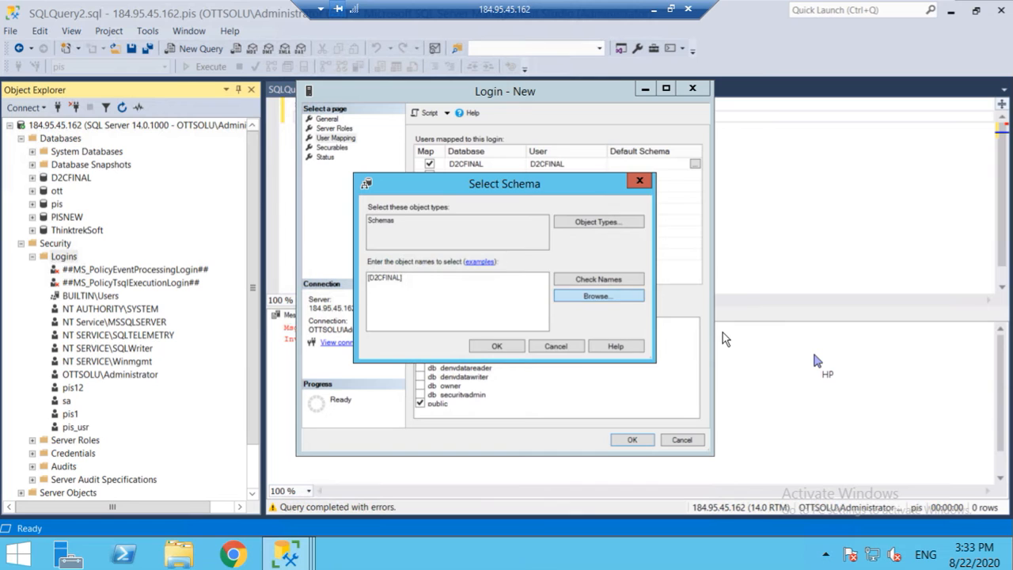
click(604, 296)
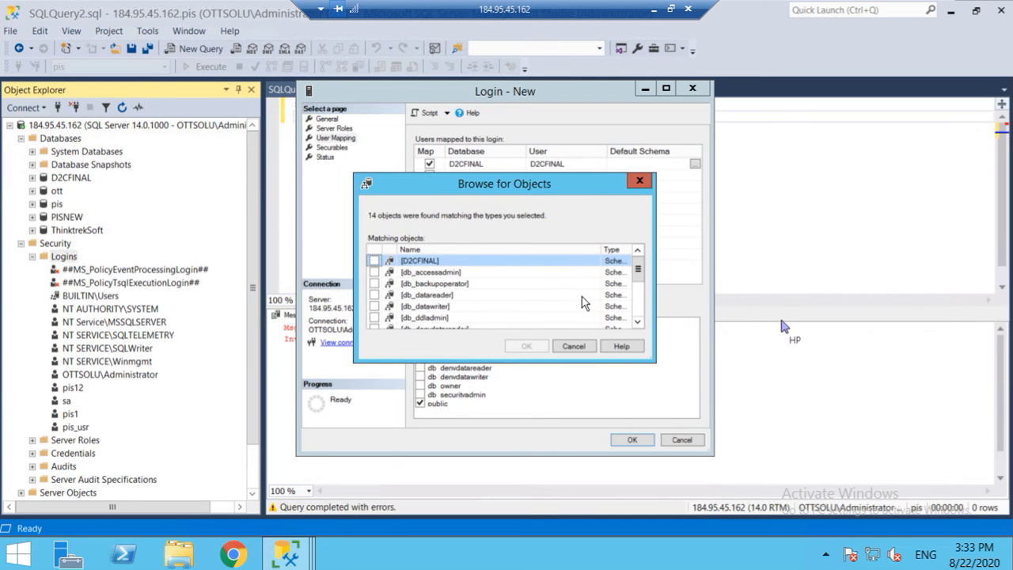
click(374, 261)
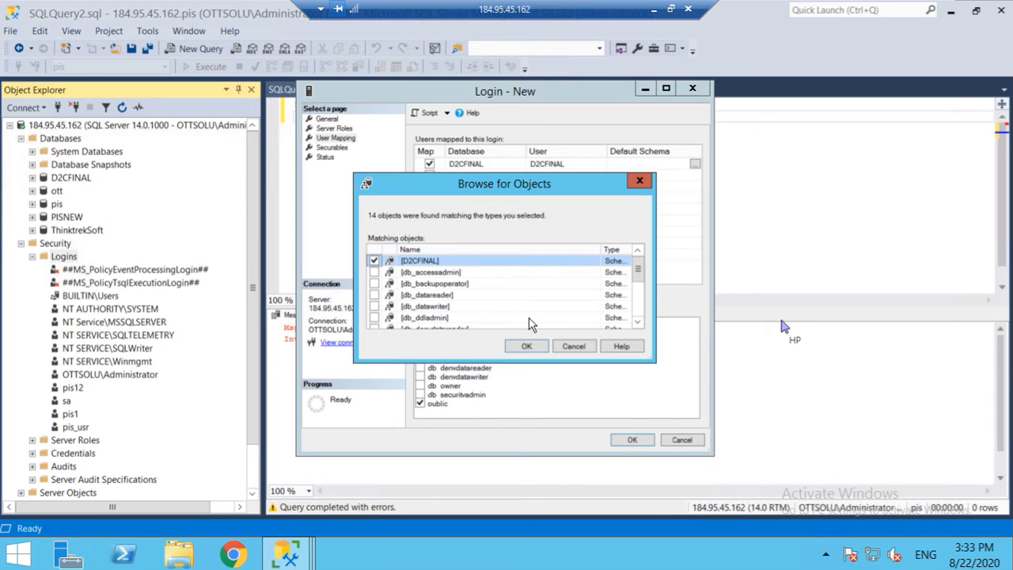
click(639, 323)
click(639, 324)
click(639, 323)
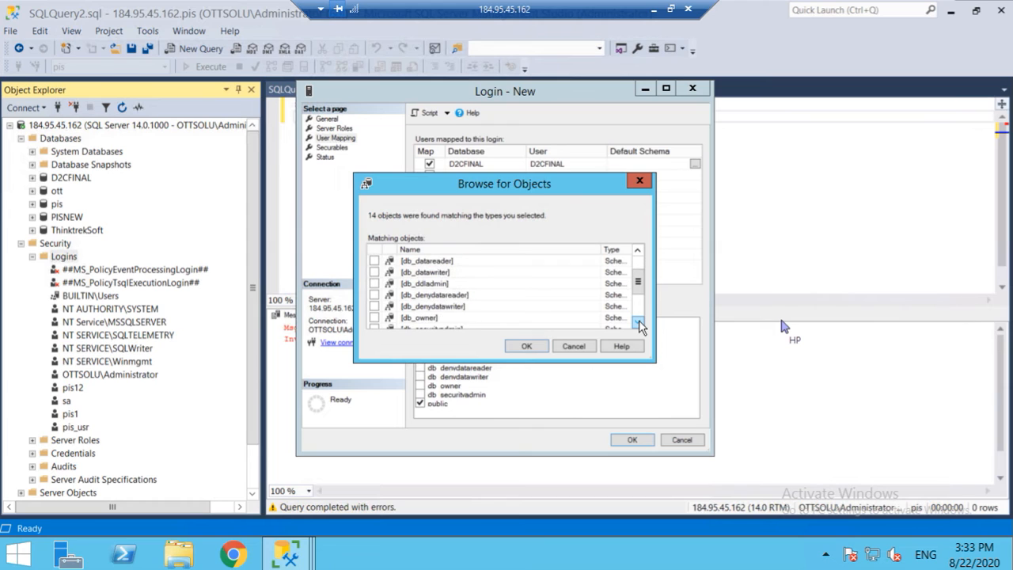
click(639, 324)
click(639, 324)
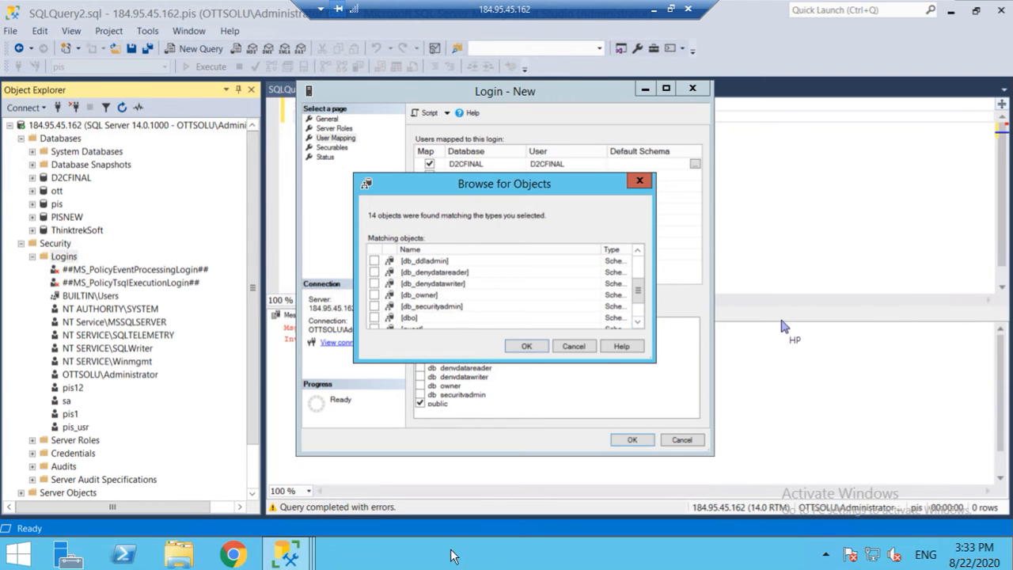
click(374, 317)
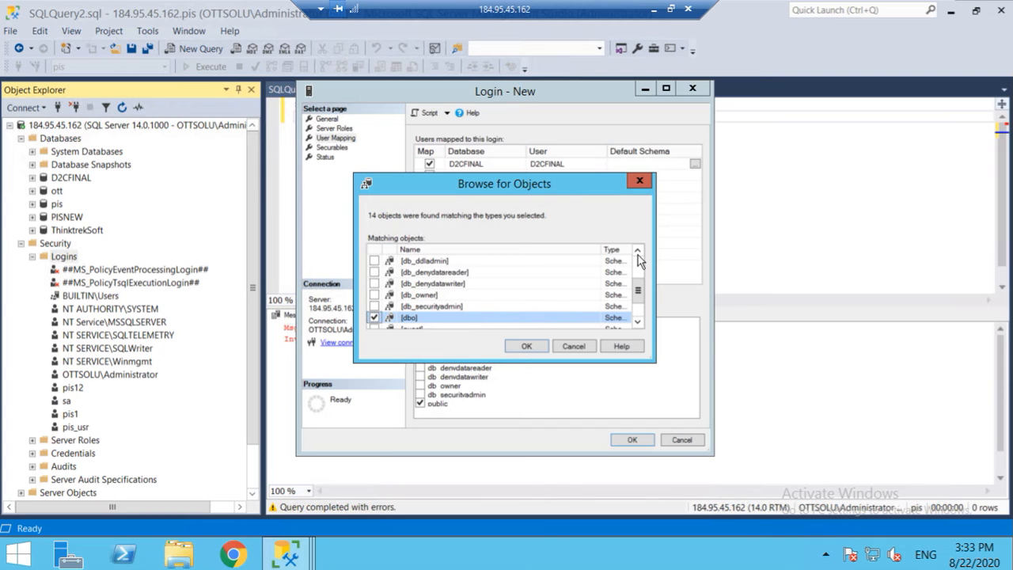
click(526, 345)
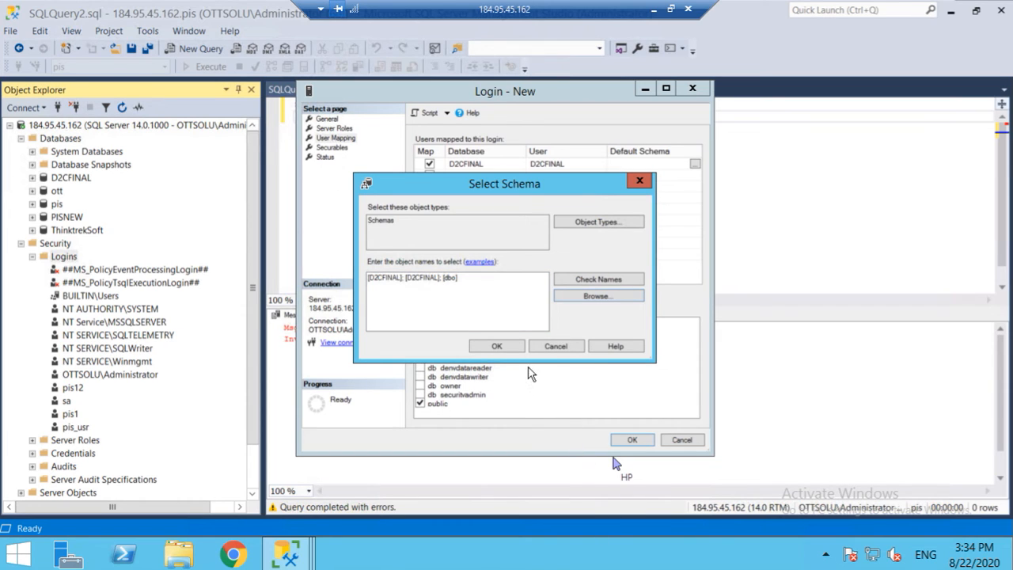
Step: Close Select Schema without choosing, view Server Roles, then return to User Mapping
click(641, 184)
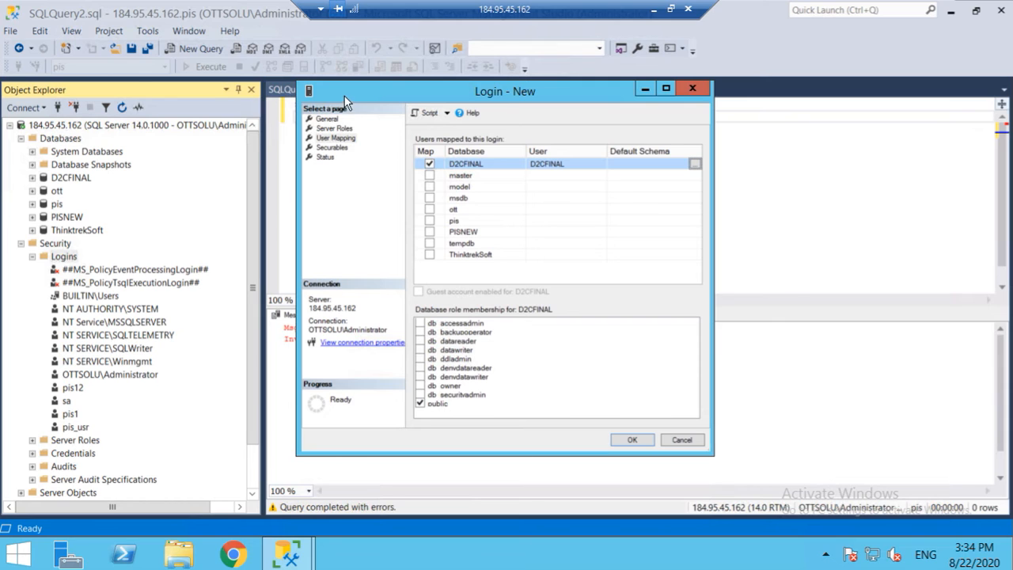
click(342, 129)
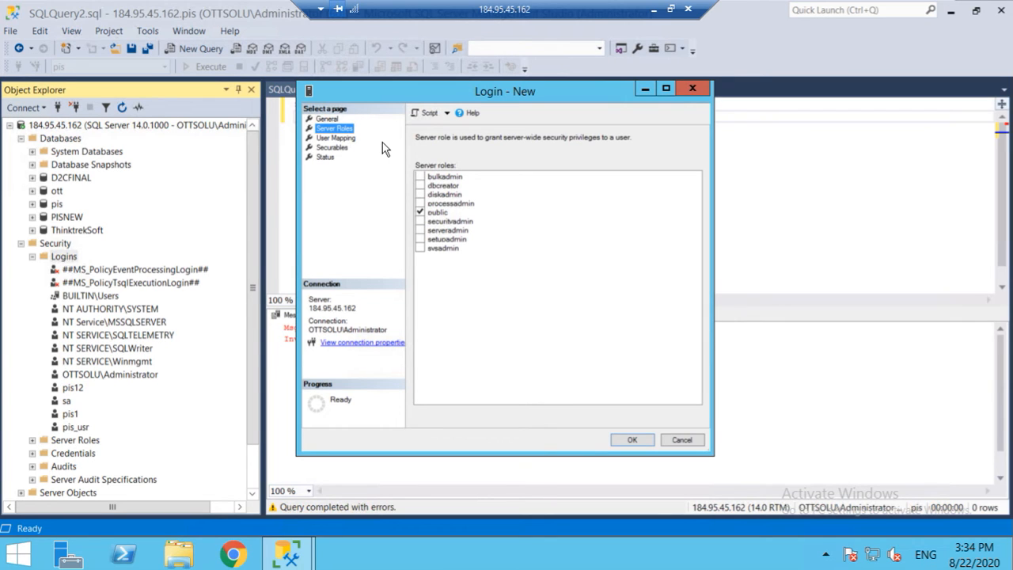
click(349, 139)
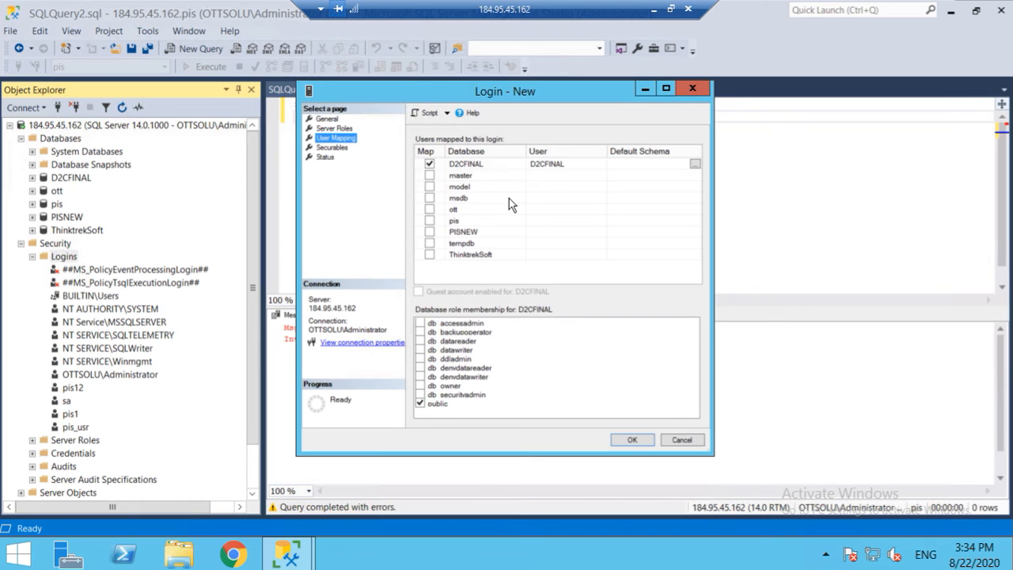
Step: Browse and tick the D2CFINAL and dbo schemas, setting D2CFINAL as the mapping's default schema
click(697, 164)
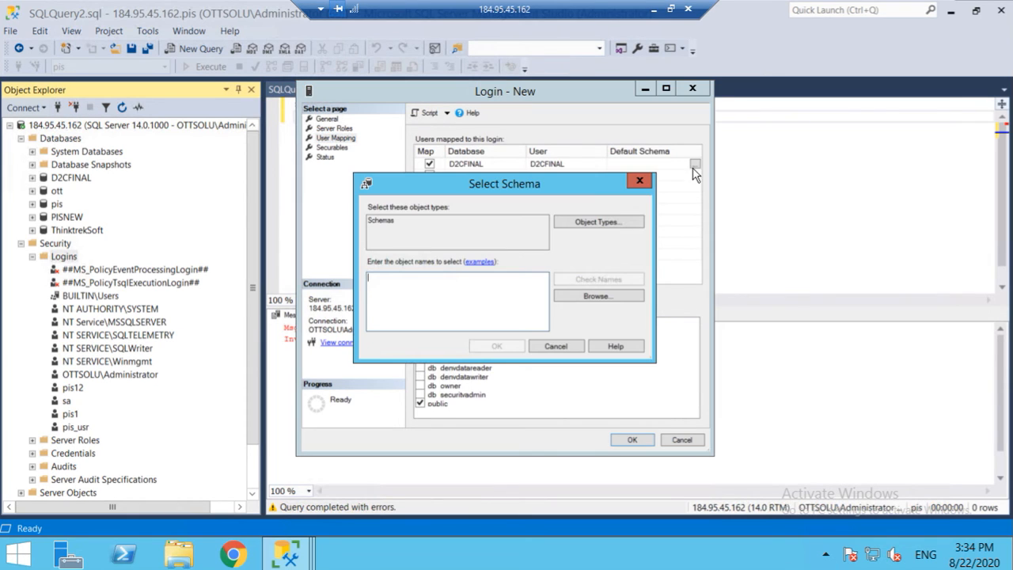
click(590, 298)
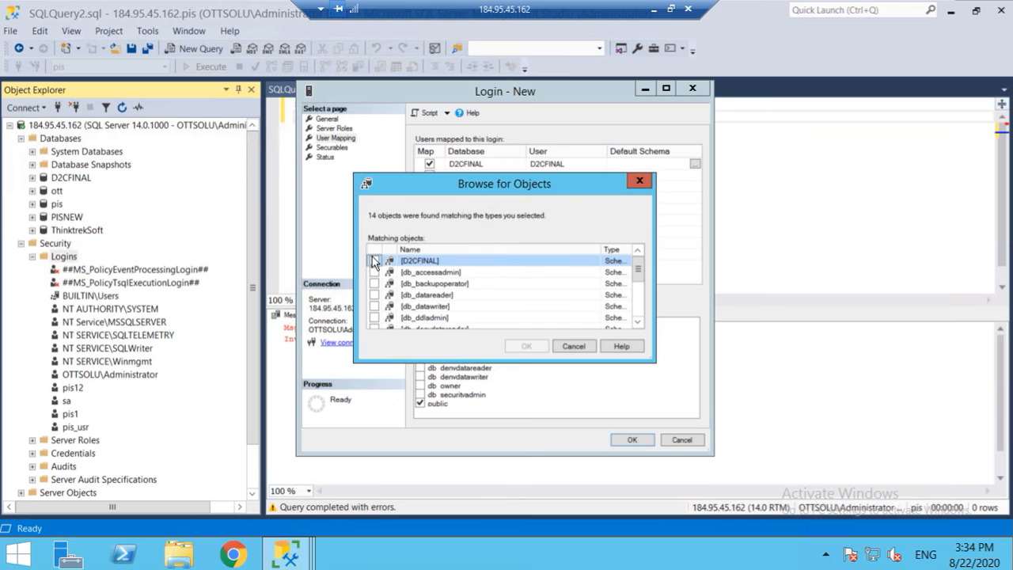
click(374, 263)
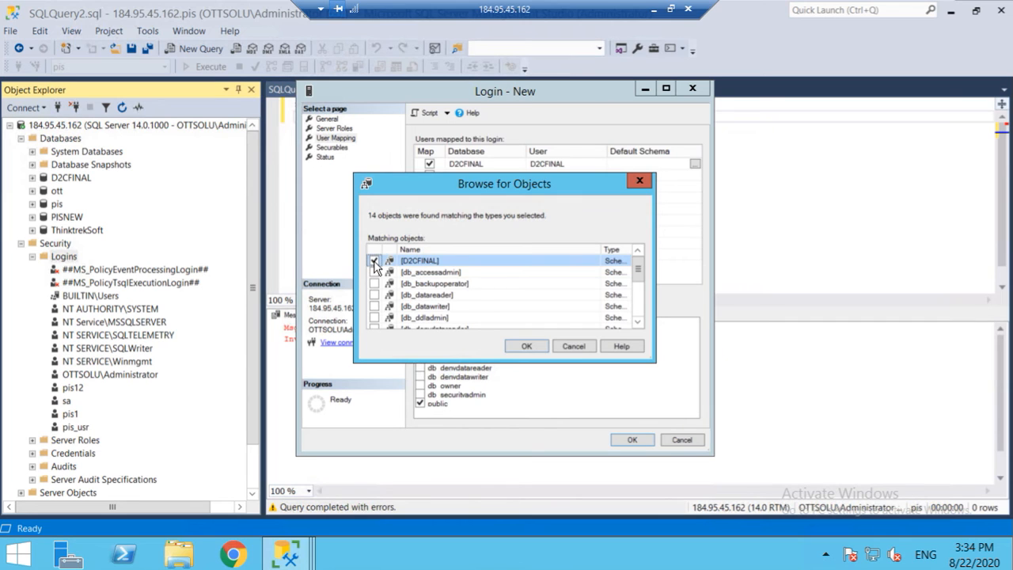
click(638, 324)
click(638, 324)
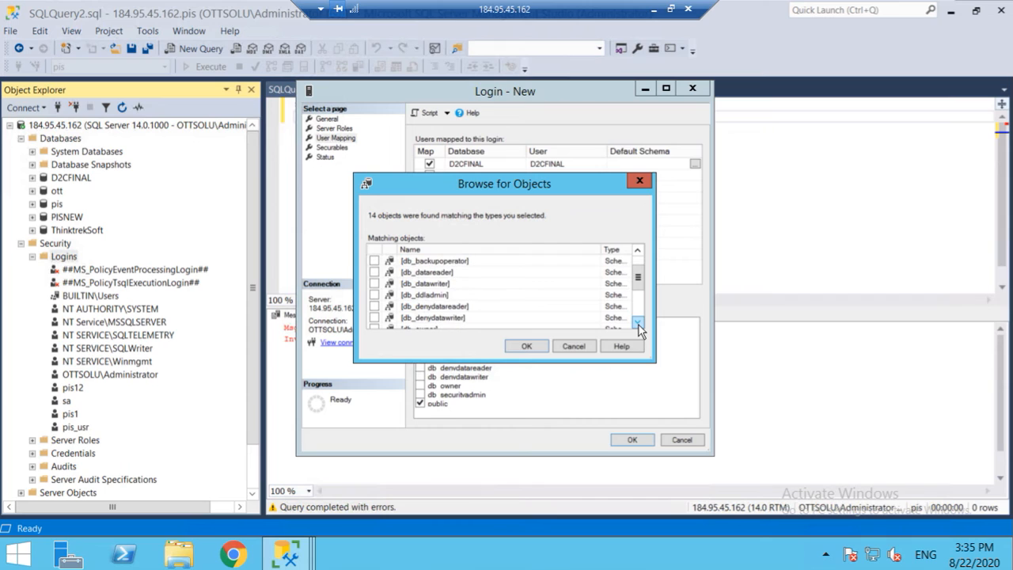
click(638, 324)
click(638, 324)
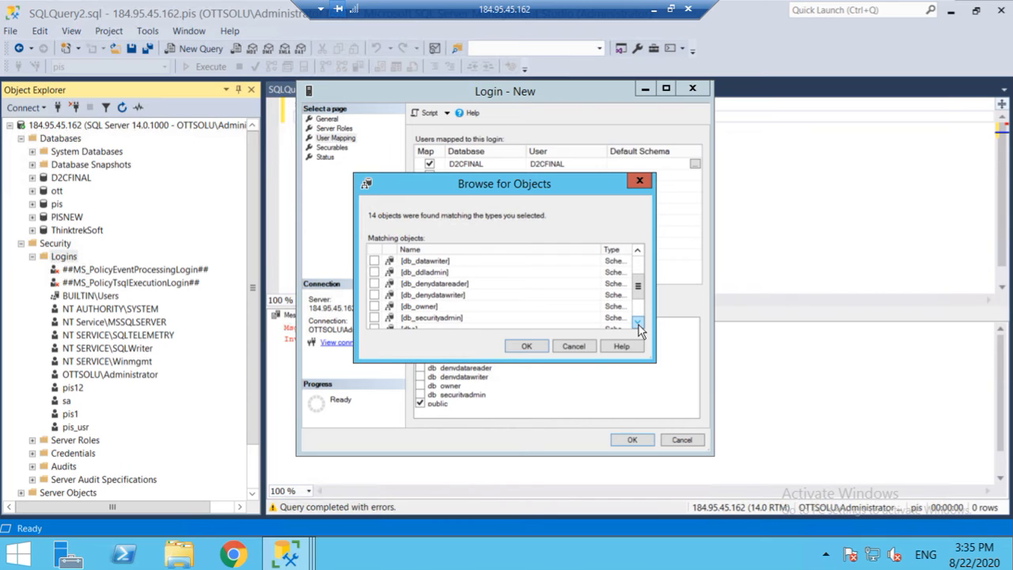
click(638, 325)
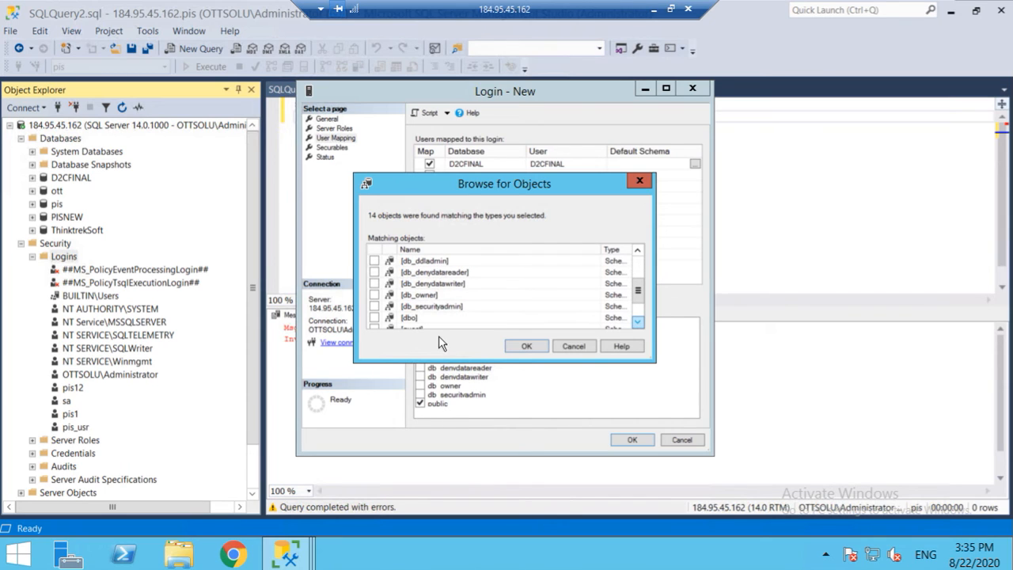
click(374, 318)
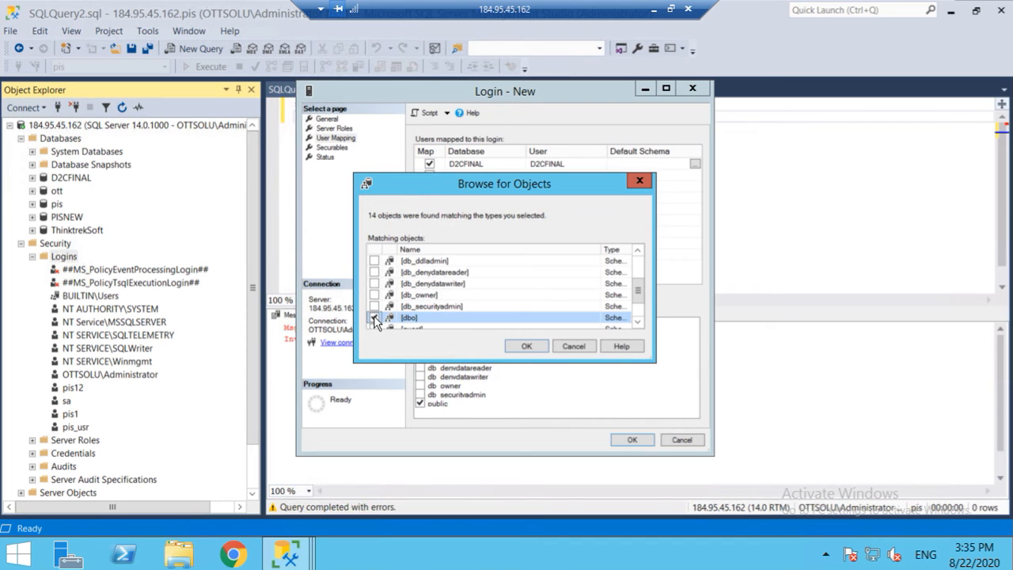
click(526, 348)
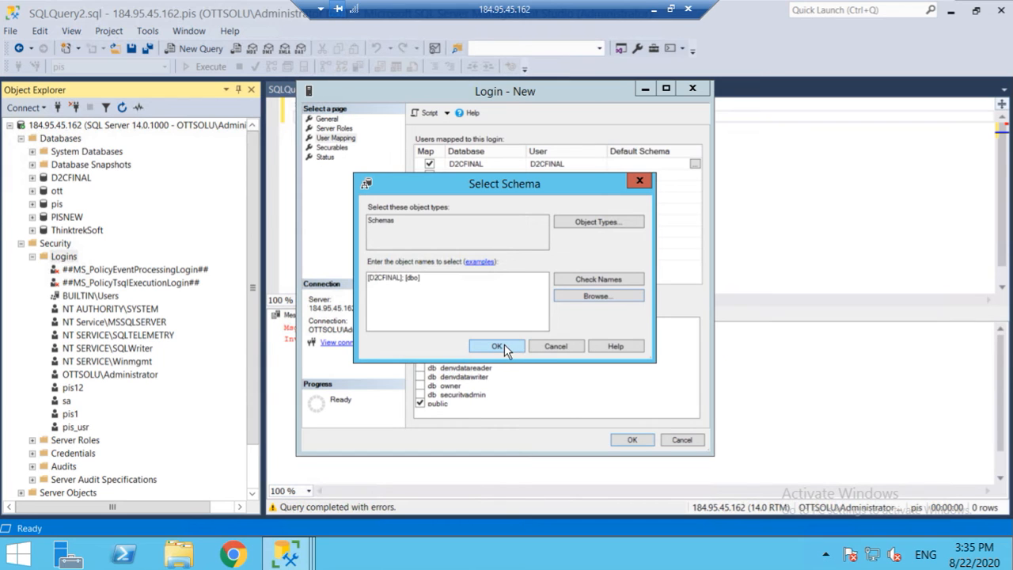
click(505, 347)
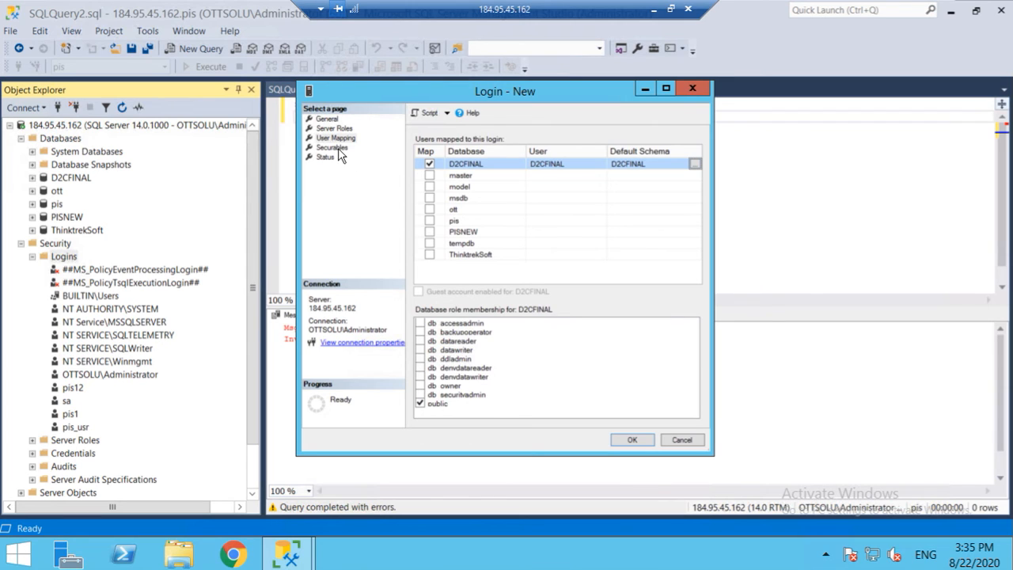
Step: Add db_owner membership, dismiss the user-already-exists error 15023, and cancel Login - New
click(421, 386)
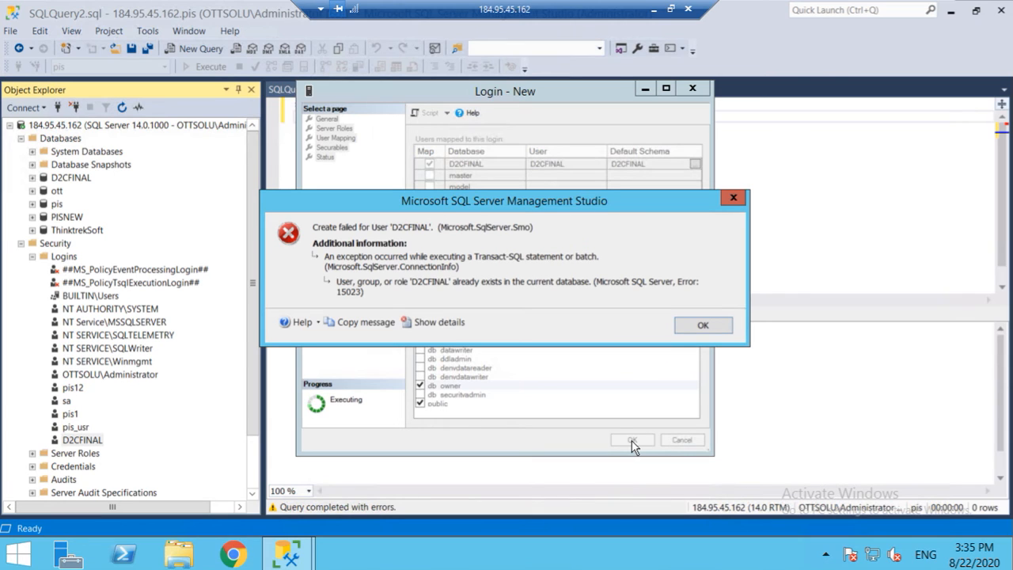
click(702, 326)
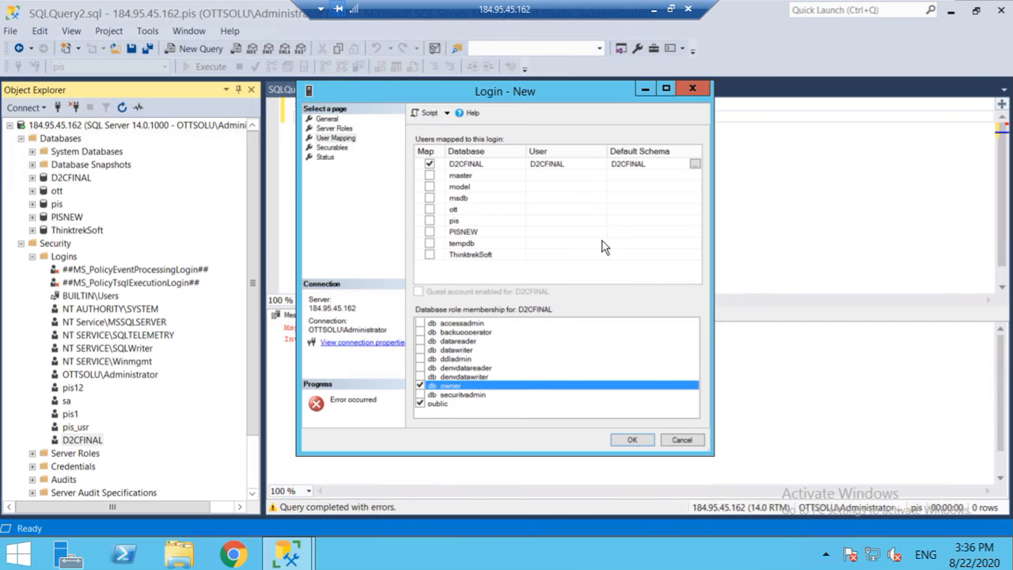
click(683, 441)
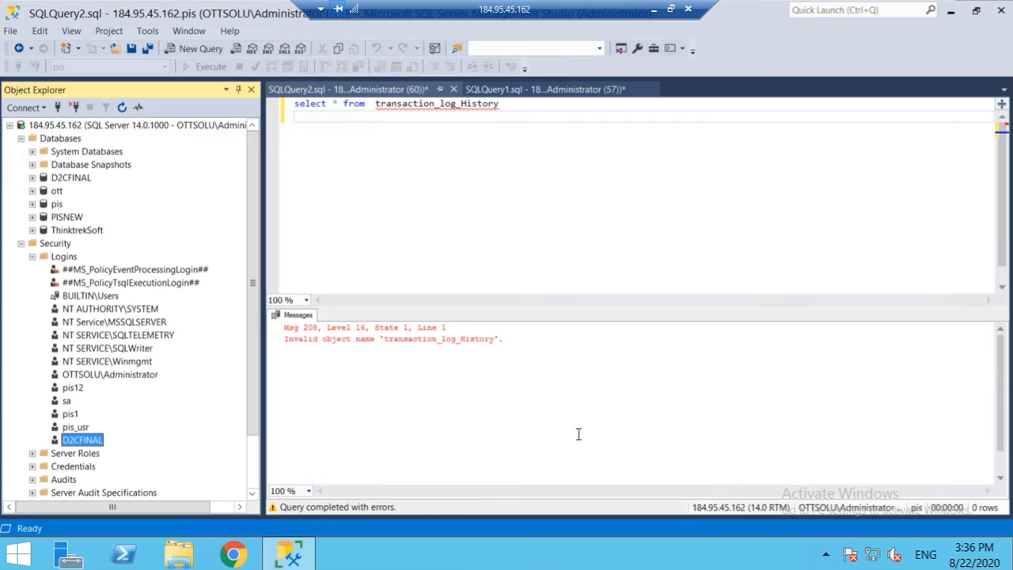
Step: Expand D2CFINAL > Security > Users and select the existing D2CFINAL user
click(32, 177)
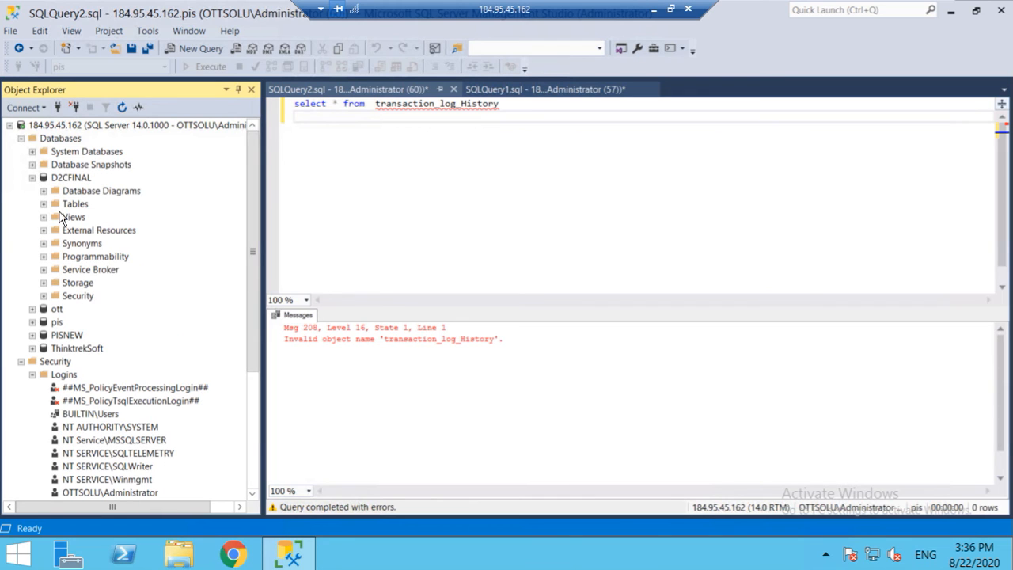
click(44, 296)
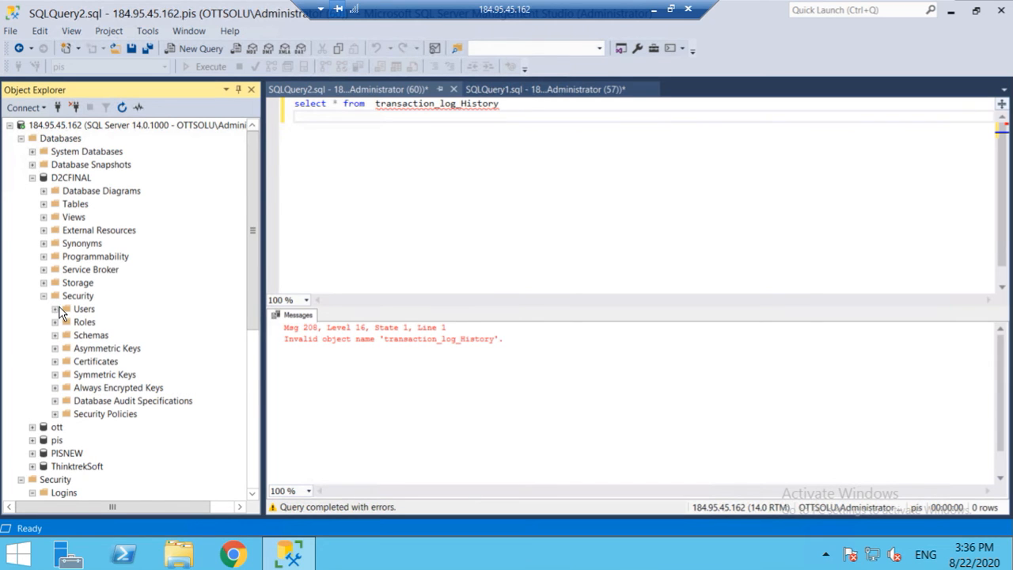
click(55, 309)
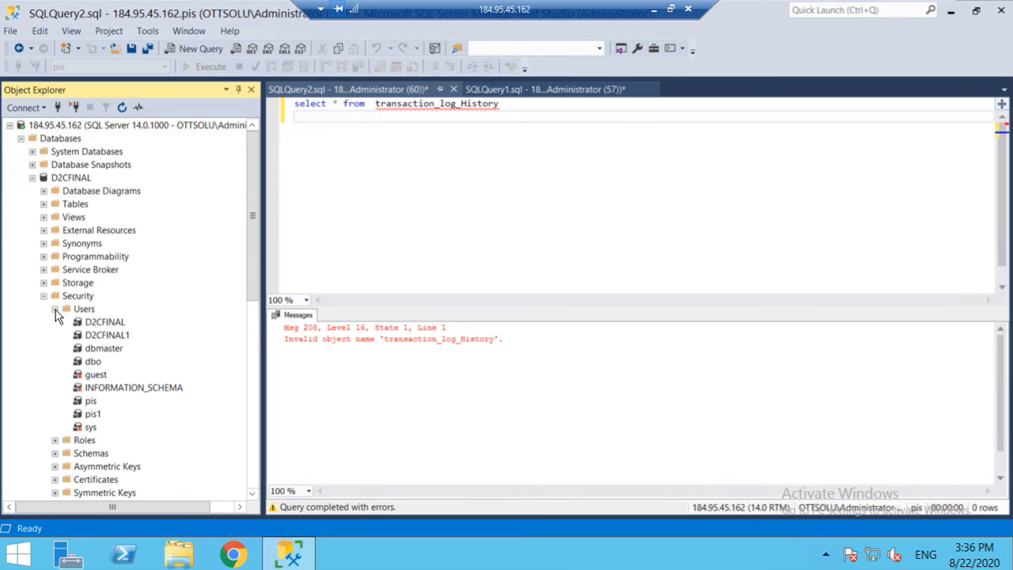
click(115, 325)
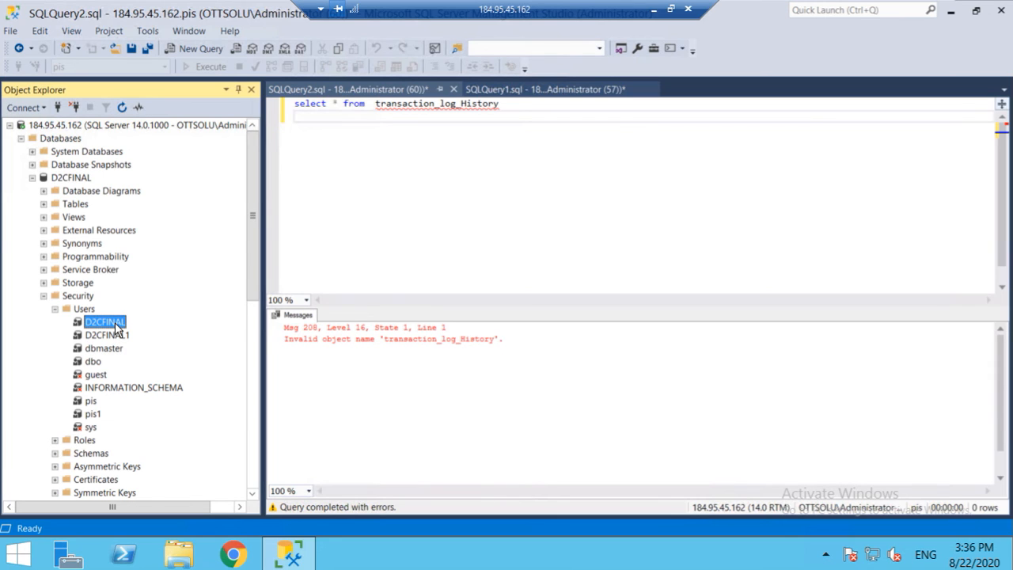
right_click(116, 327)
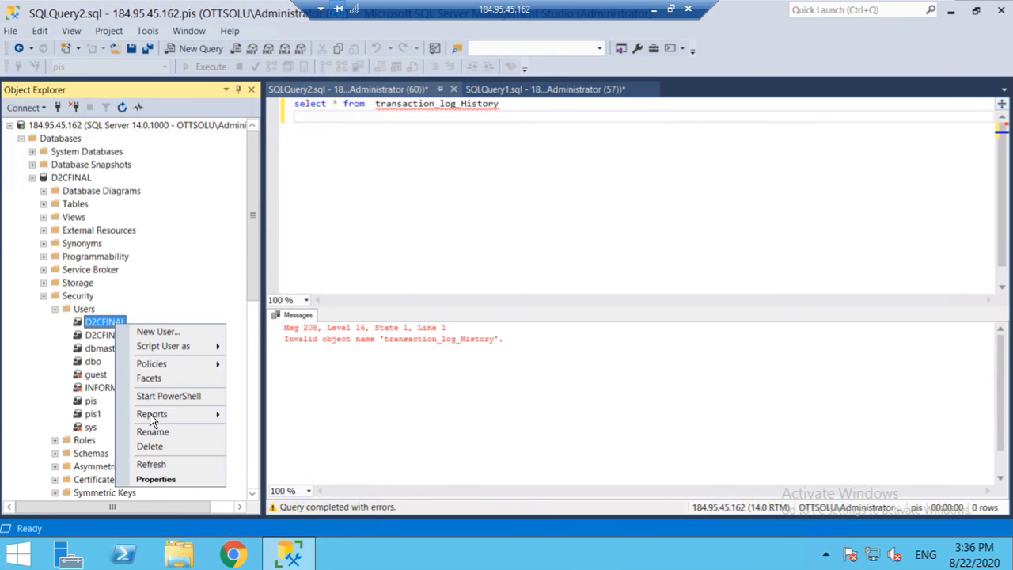
click(154, 446)
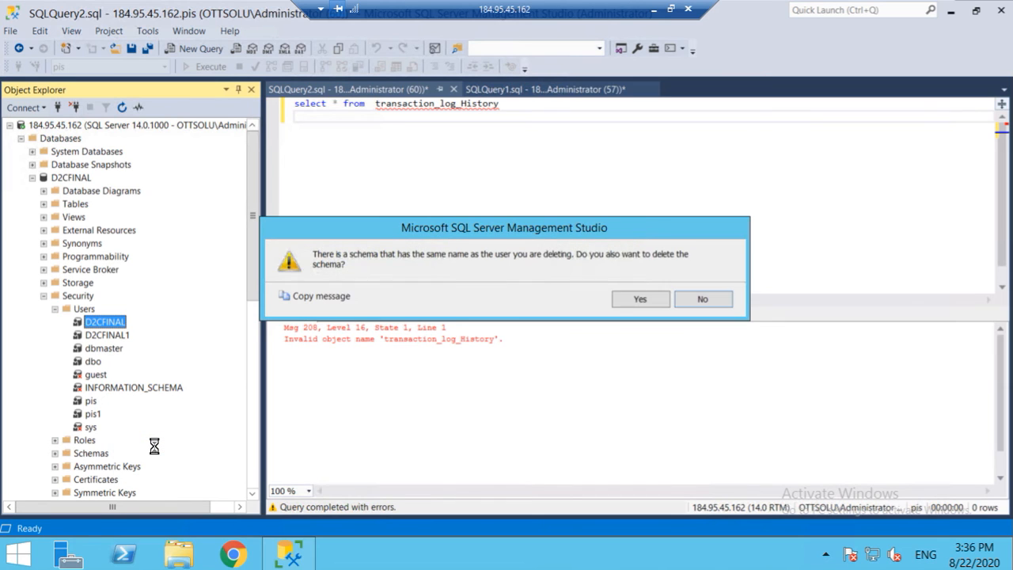
click(643, 299)
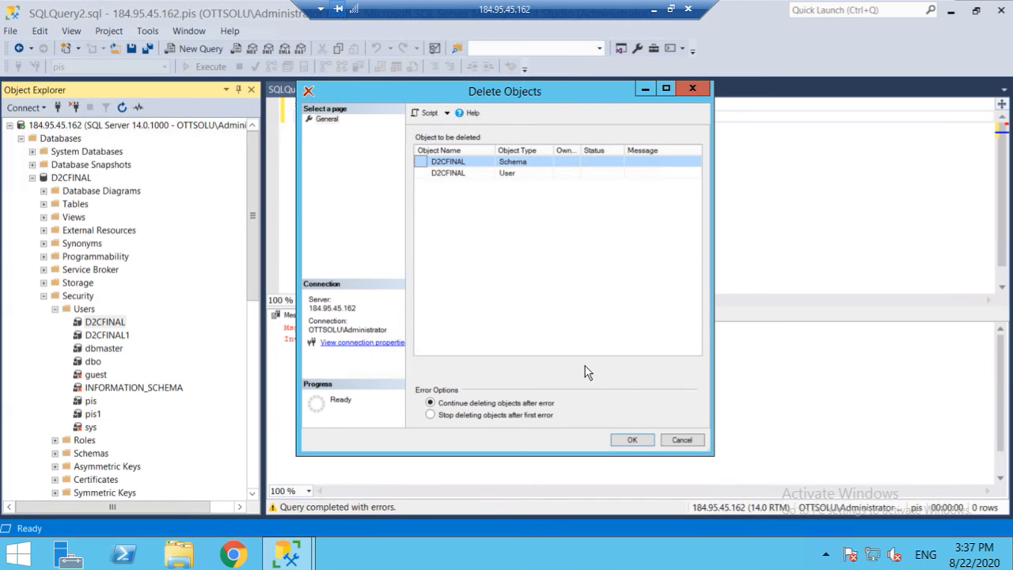
click(632, 440)
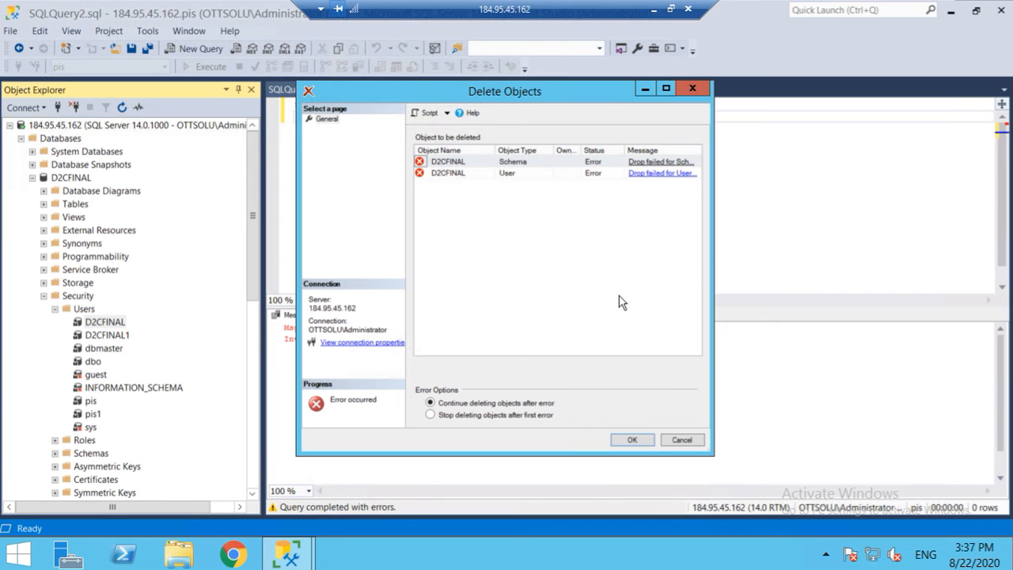
click(682, 440)
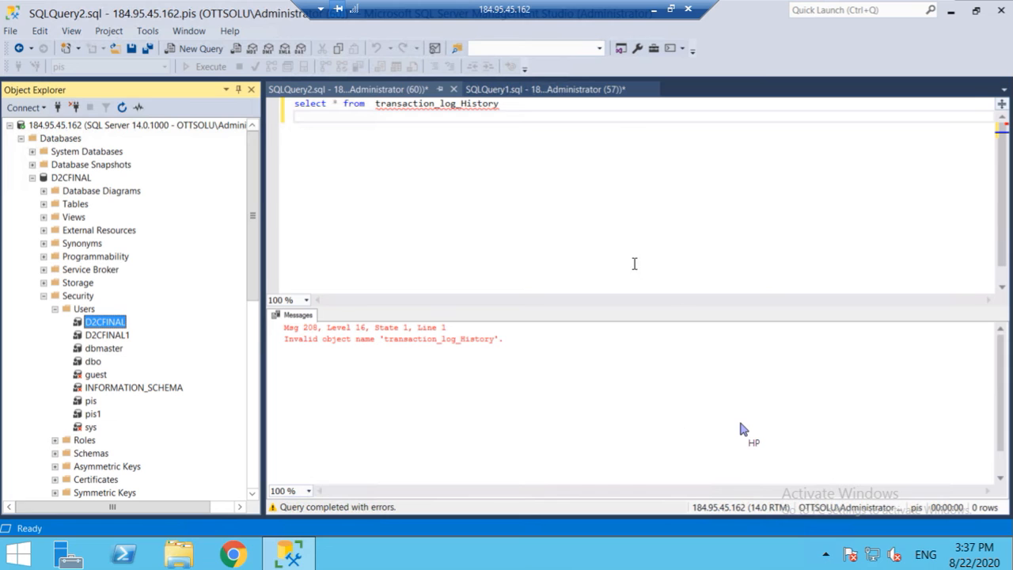
Step: In the drop-user script, change USE pis to USE D2CFINAL
click(356, 92)
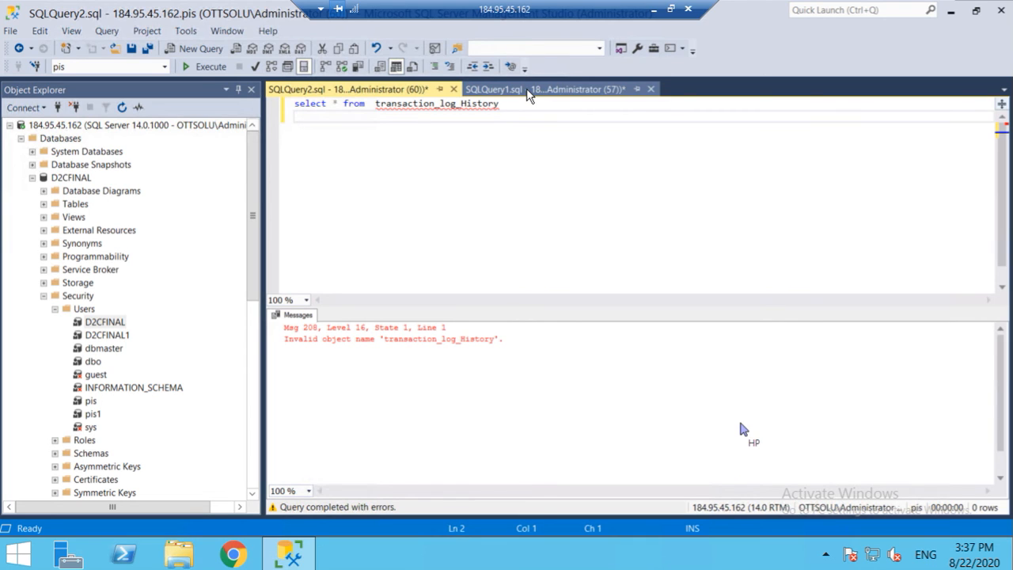
click(528, 93)
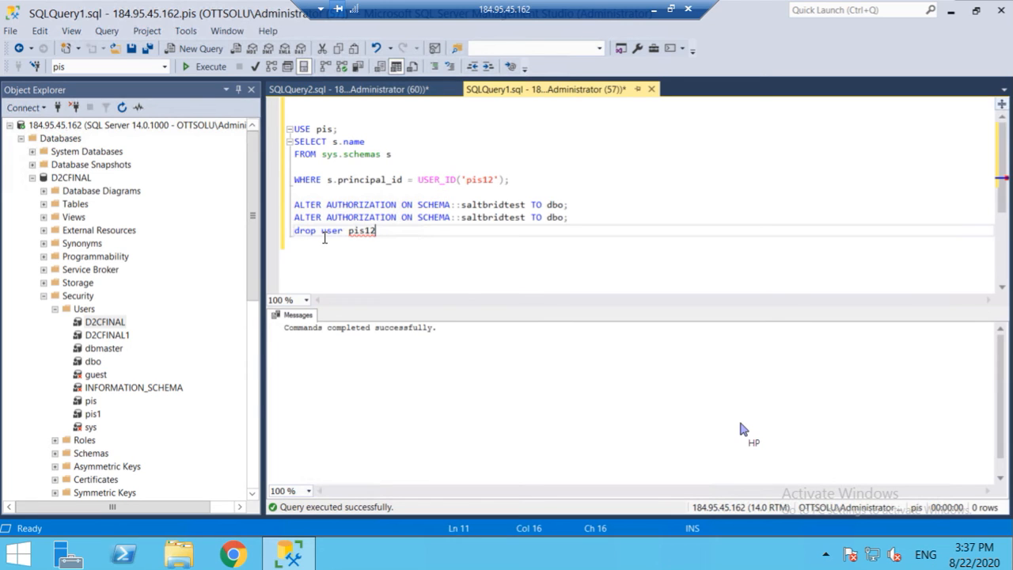
double_click(324, 129)
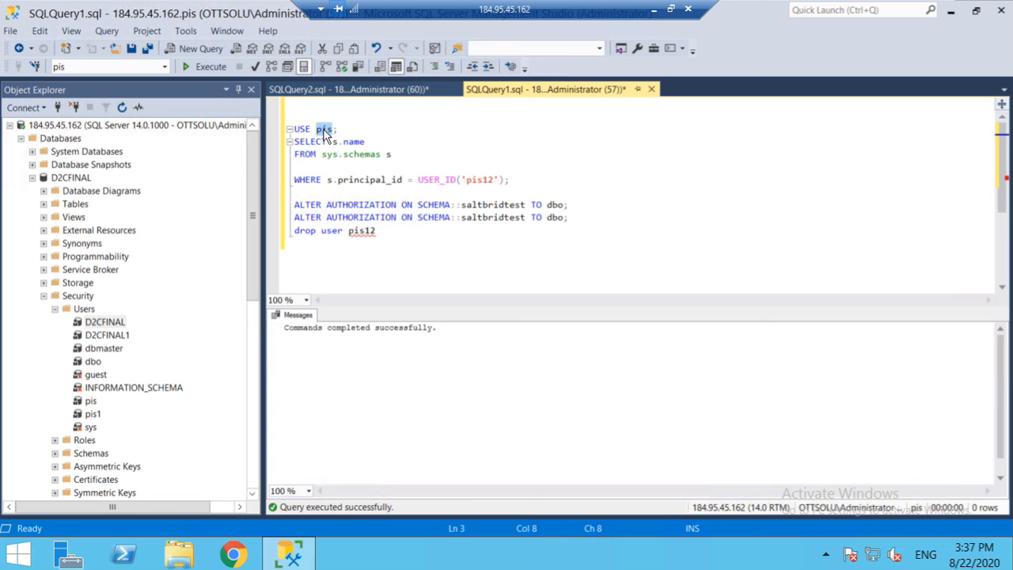
text(D2)
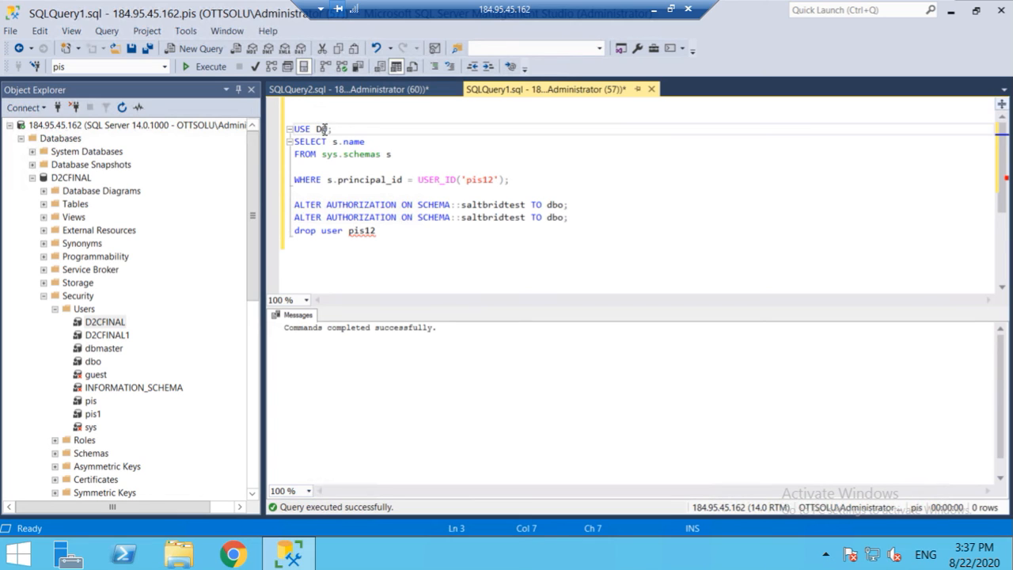
text(CFI)
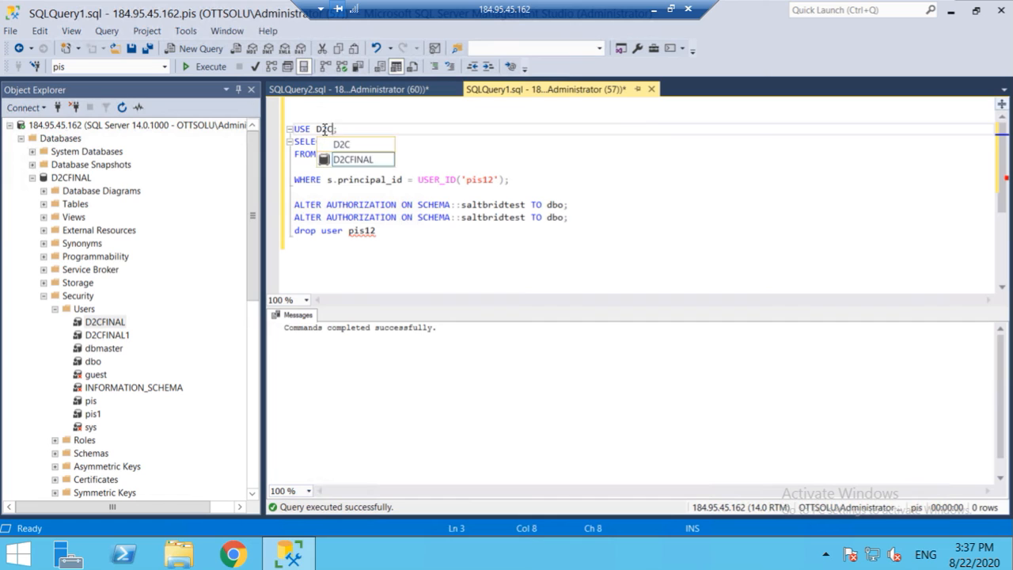
text(NAL)
Step: Replace USER_ID('pis12') with 'D2CFINAL' and select the lookup query back to the script start
double_click(480, 179)
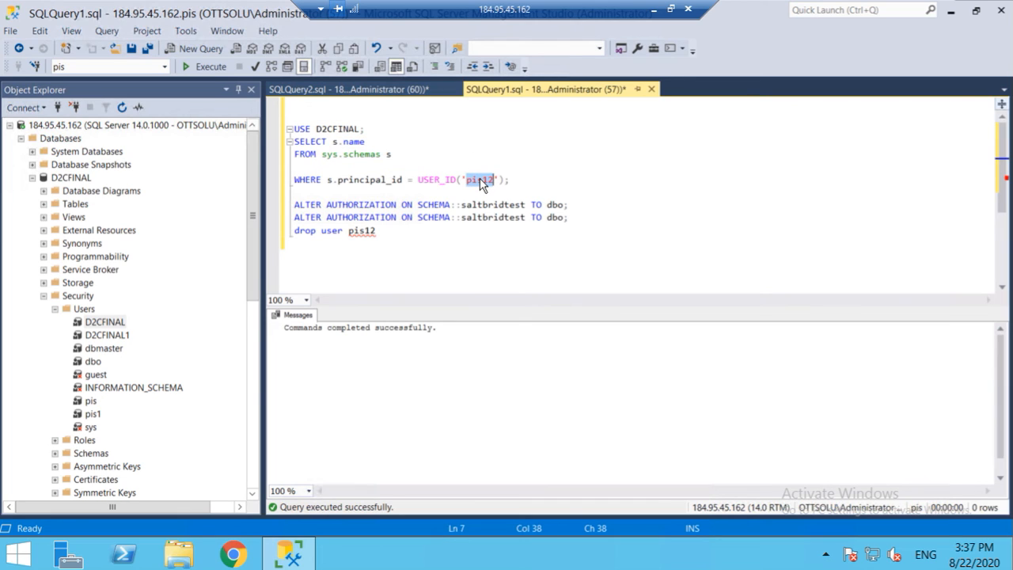
click(481, 179)
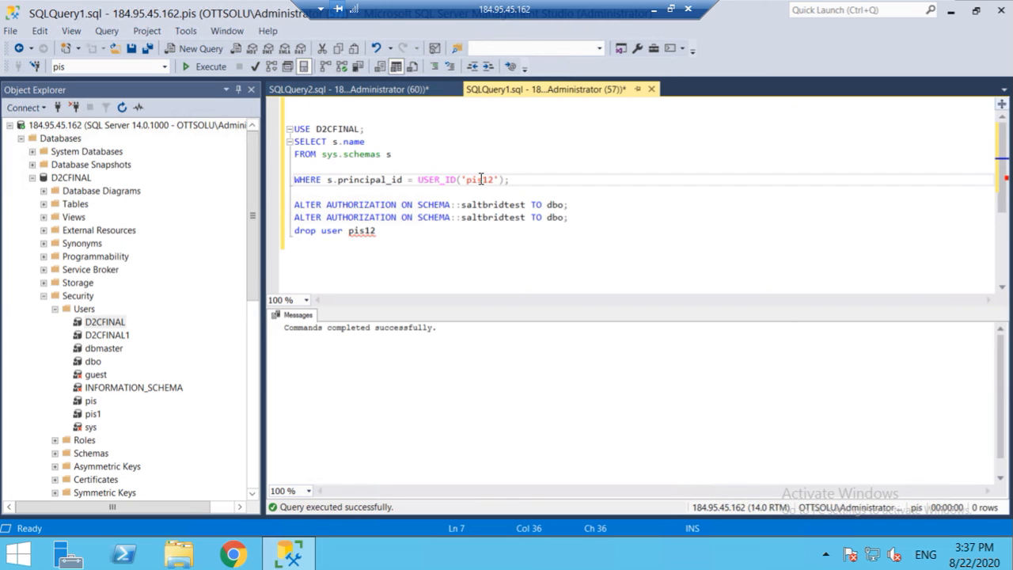
triple_click(480, 180)
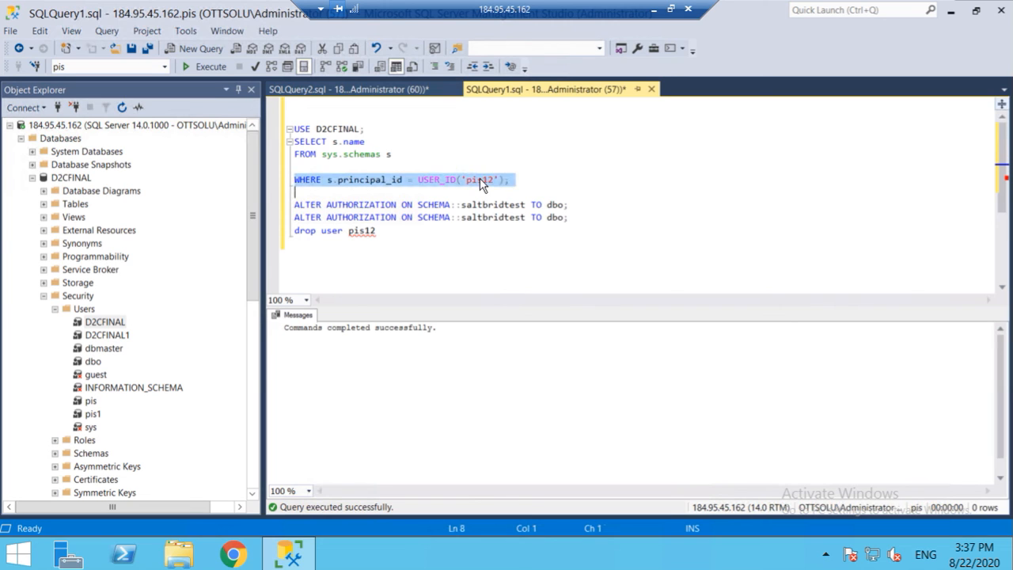
click(481, 179)
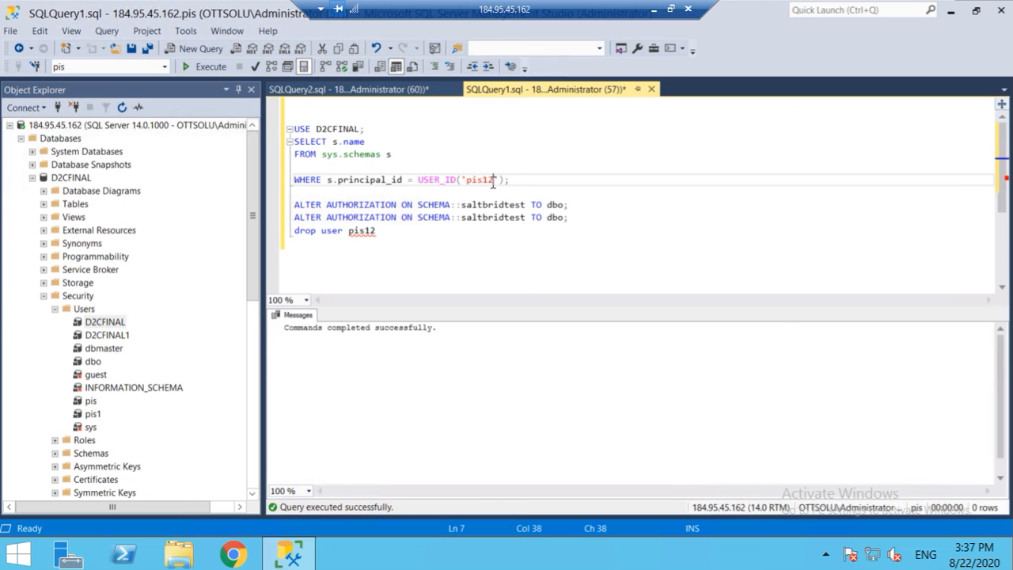
key(BackSpace)
key(BackSpace)
key(BackSpace)
key(BackSpace)
key(BackSpace)
text(D2CFINAL)
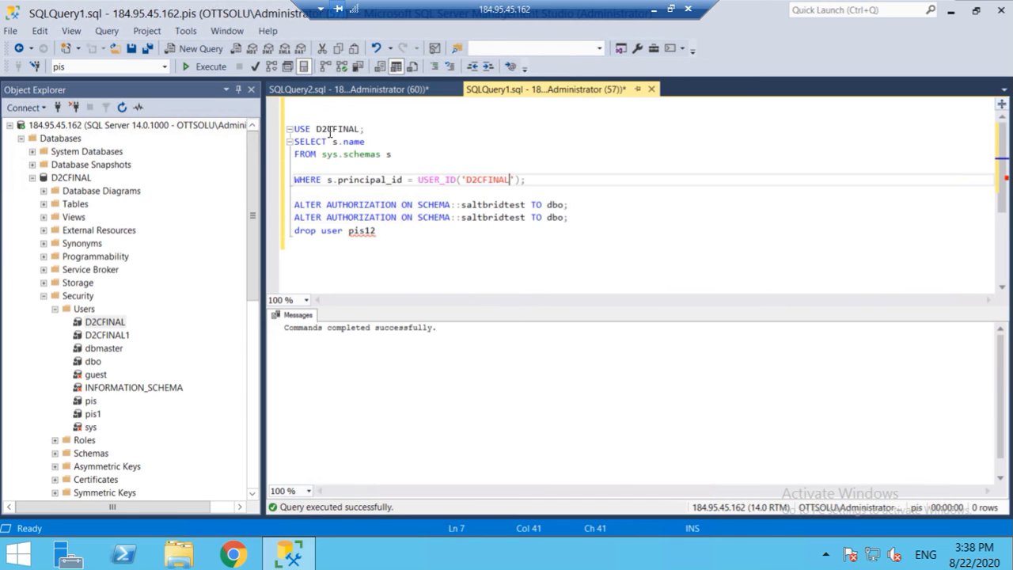
click(535, 181)
key(ctrl+shift+Home)
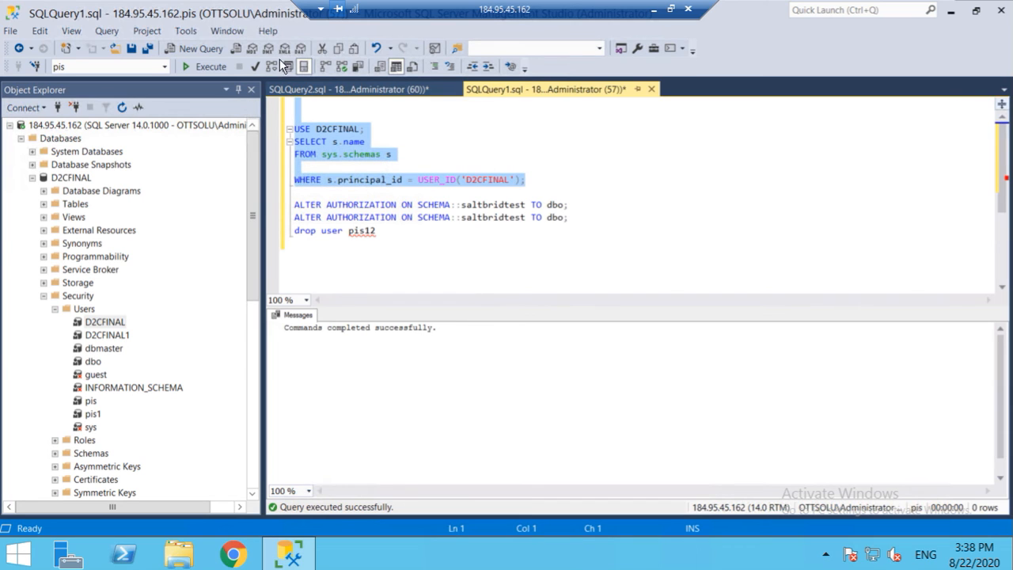
Step: Execute the sys.schemas lookup and copy the returned D2CFINAL schema name from the results
click(206, 69)
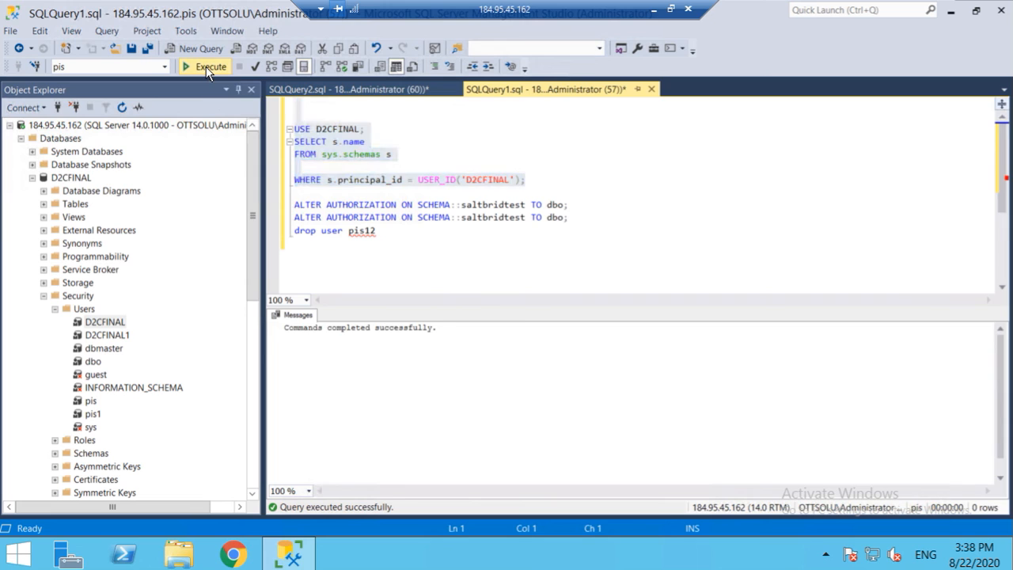
key(F5)
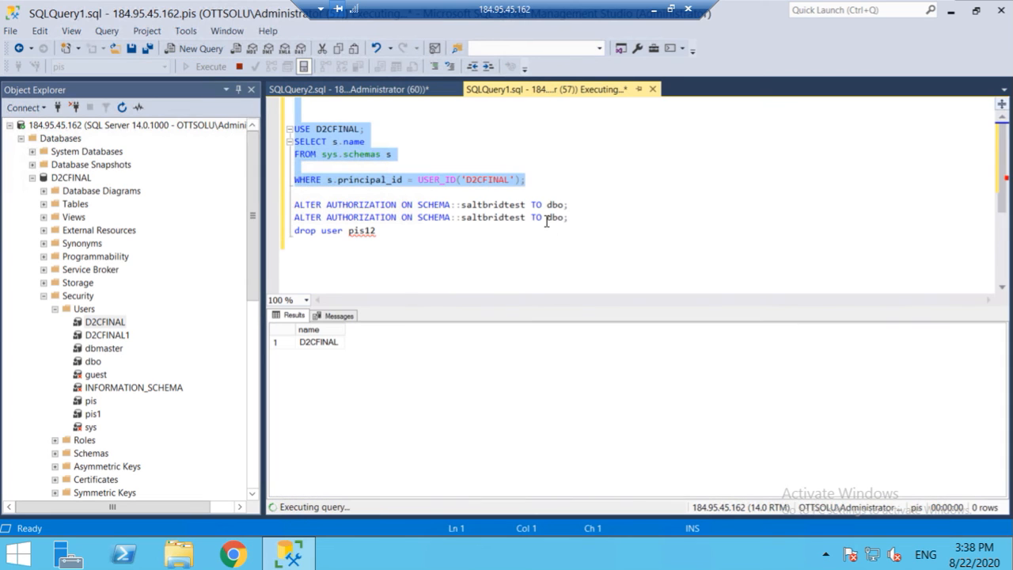
click(321, 343)
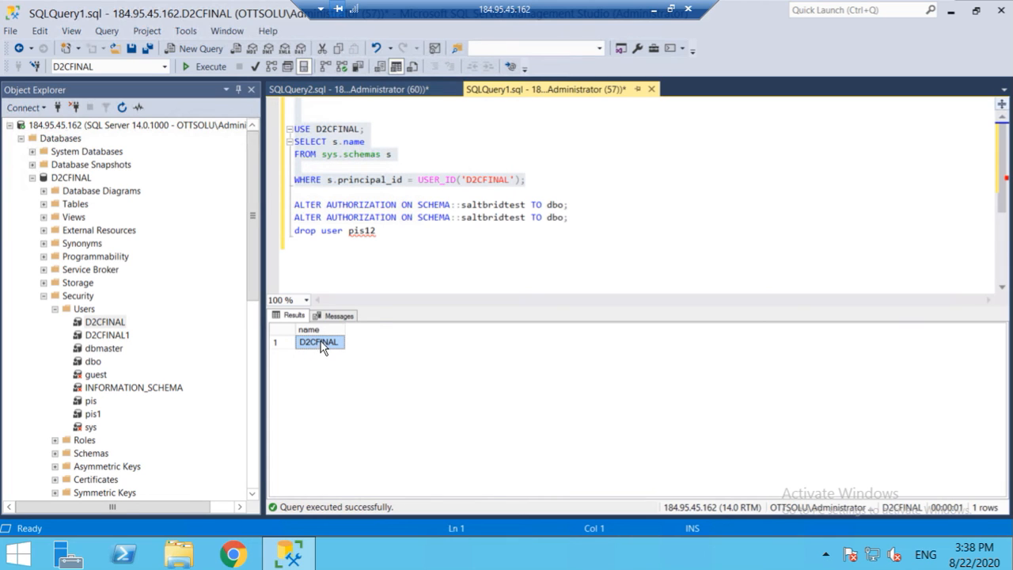
triple_click(491, 204)
click(492, 204)
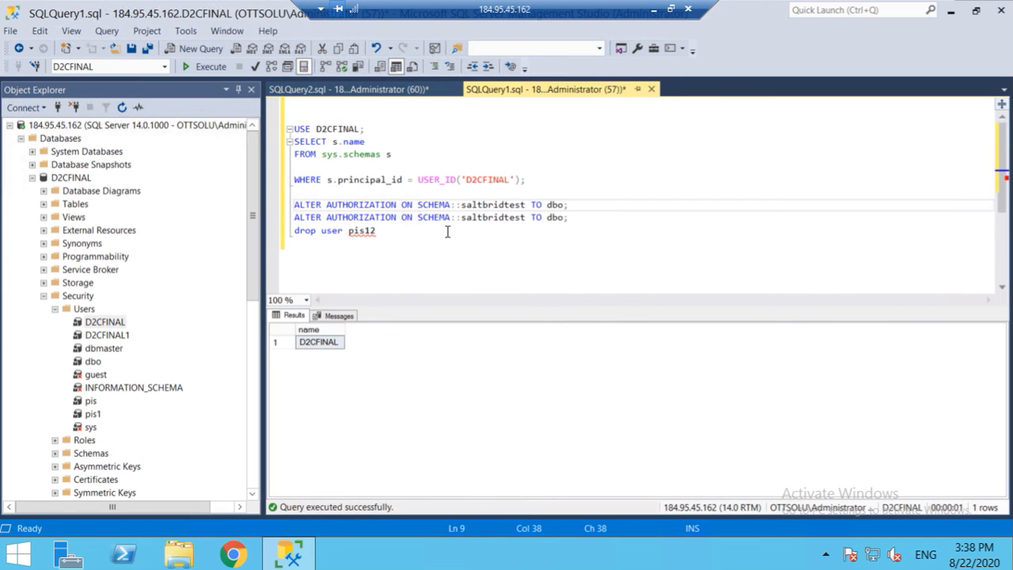
right_click(328, 349)
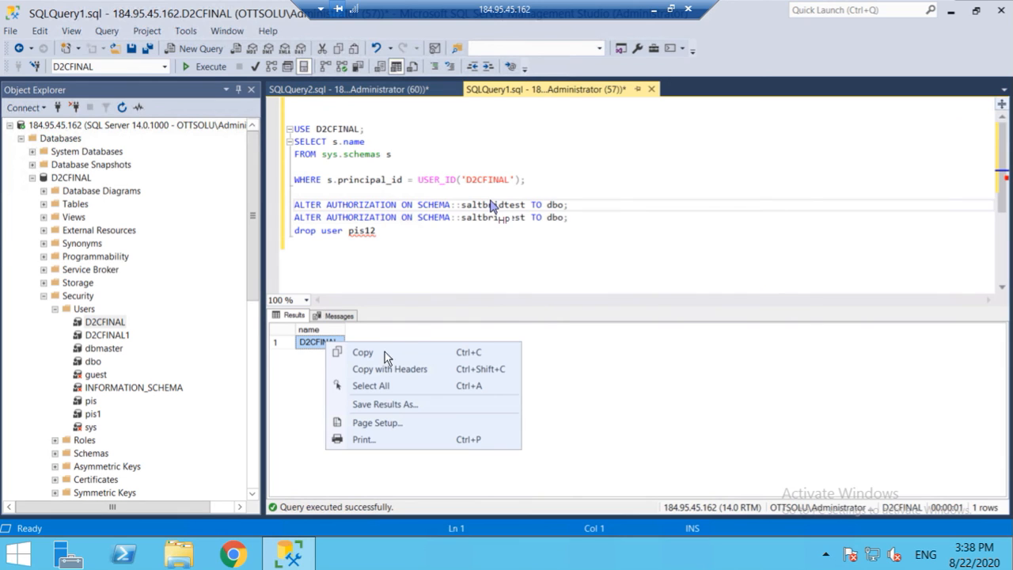
click(369, 353)
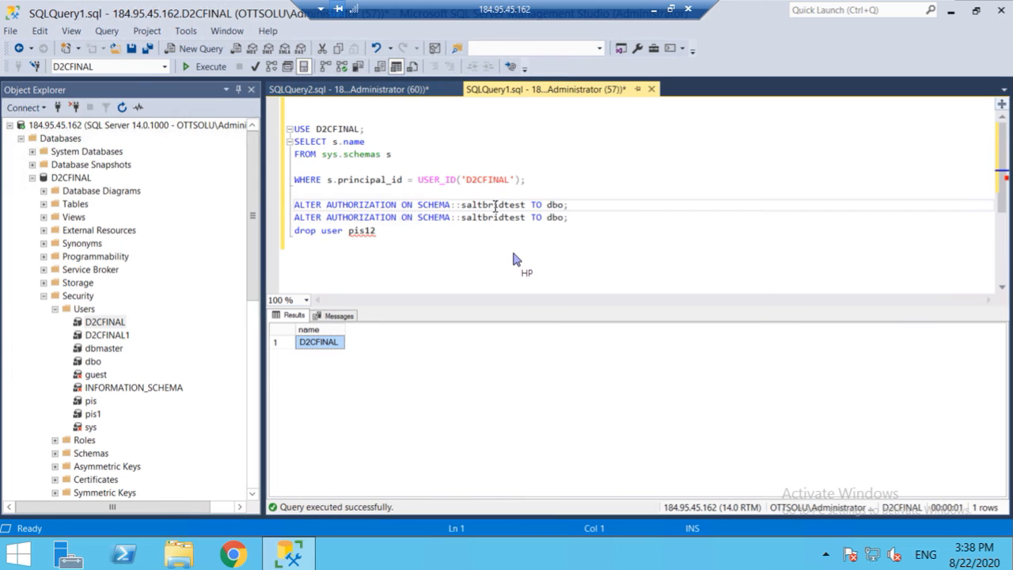
Step: Paste D2CFINAL over saltbridtest in both ALTER AUTHORIZATION lines and over pis12 in drop user
double_click(495, 205)
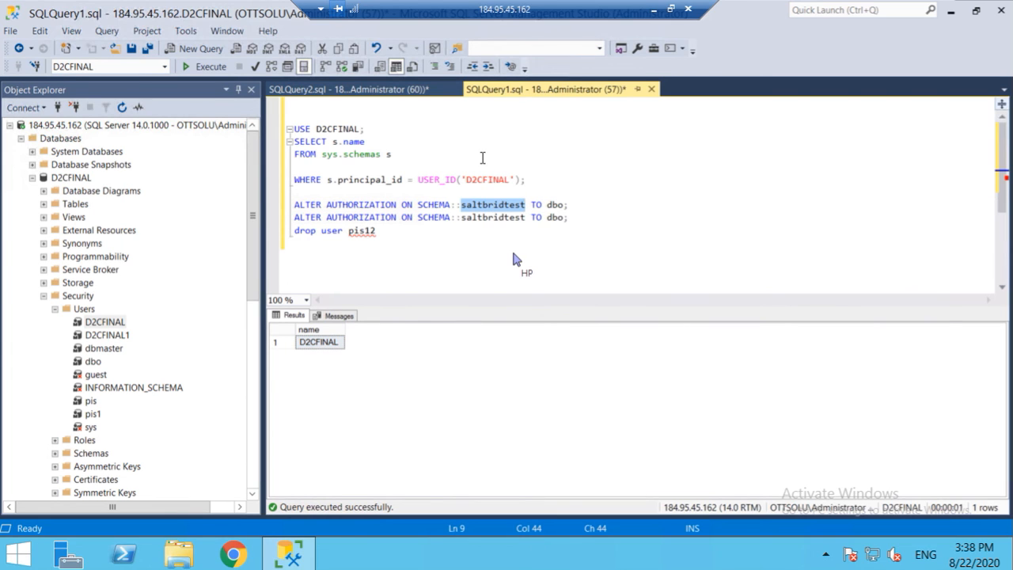
text(D2CFINAL)
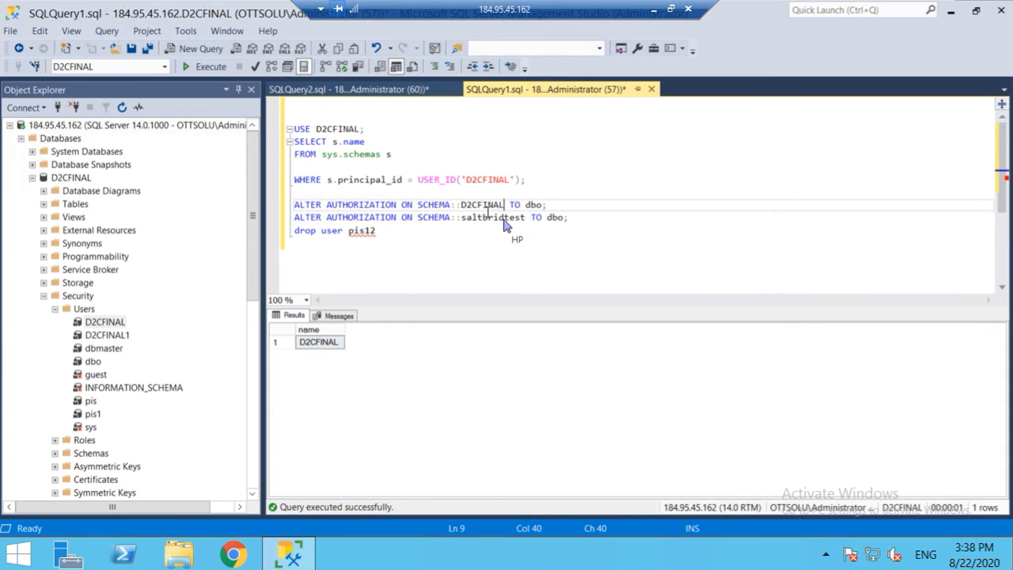
double_click(487, 218)
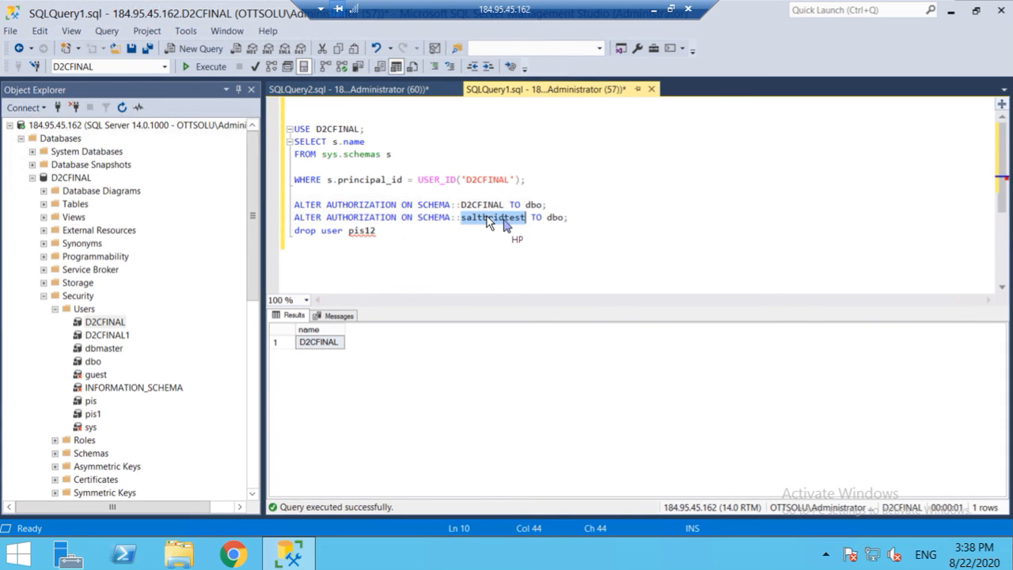
text(D2CFINAL)
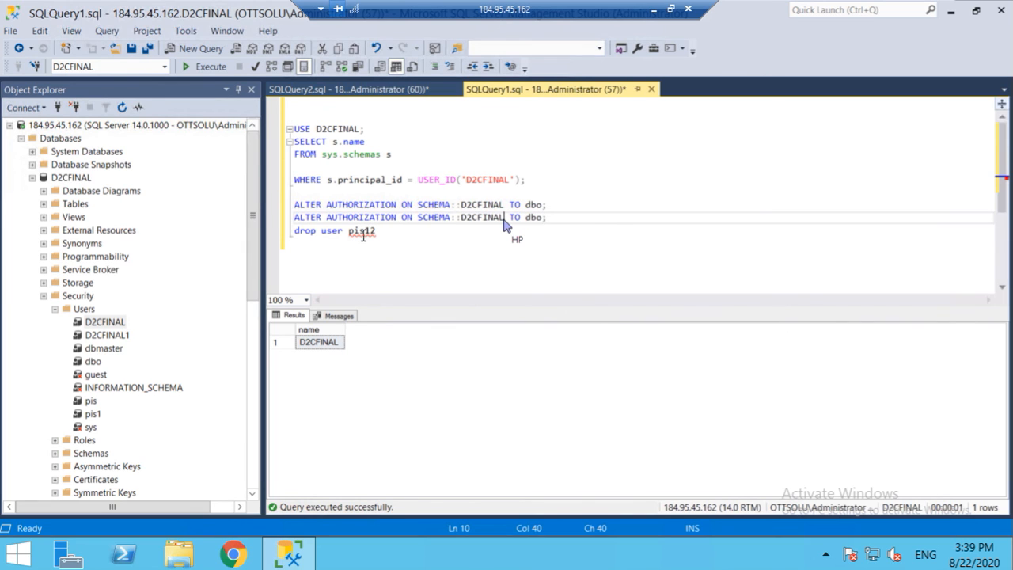
mouse_move(363, 236)
double_click(364, 231)
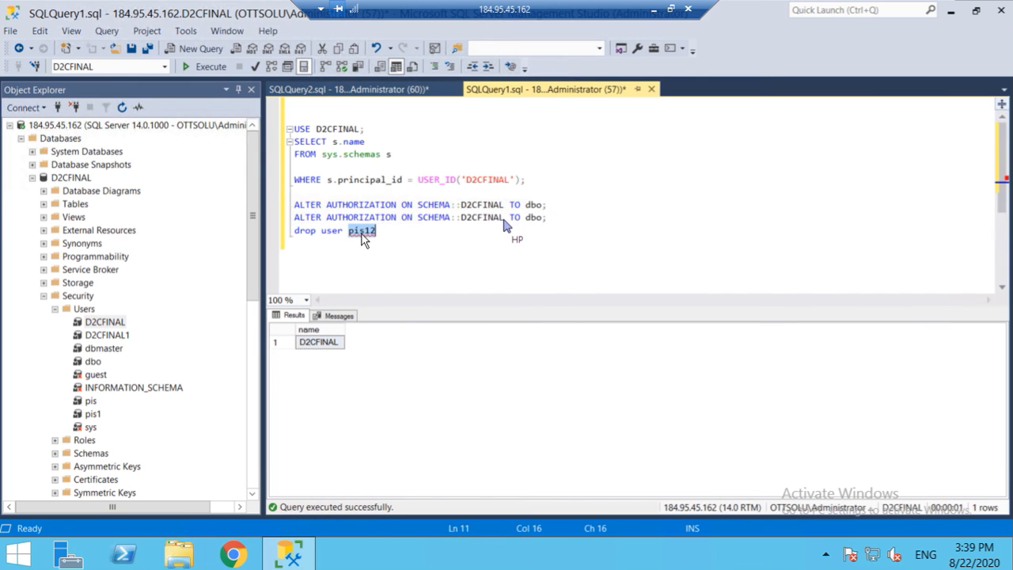
text(D2CFINAL)
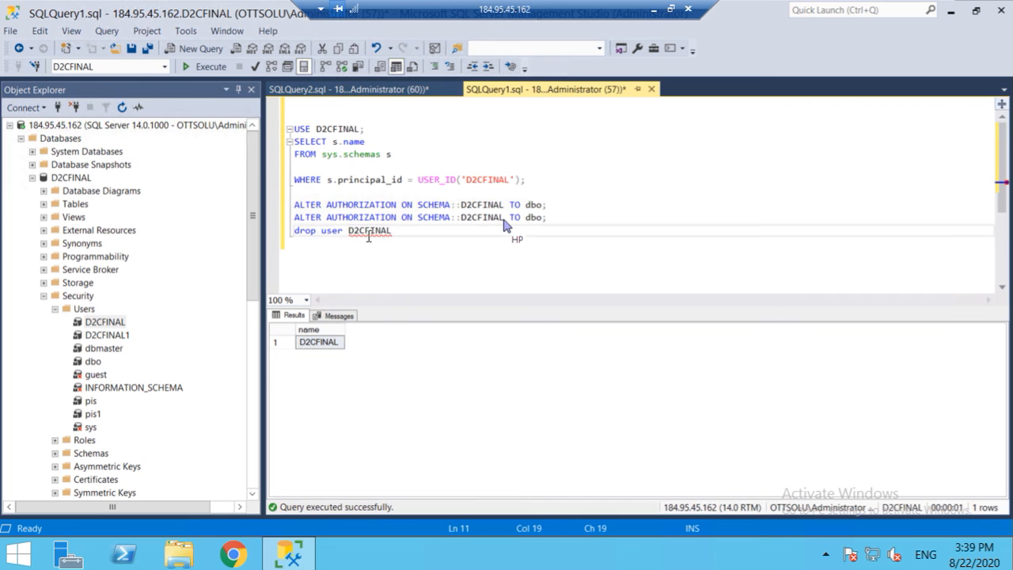
Step: Run ALTER AUTHORIZATION ON SCHEMA::D2CFINAL TO dbo, then select the drop user D2CFINAL statement
click(281, 208)
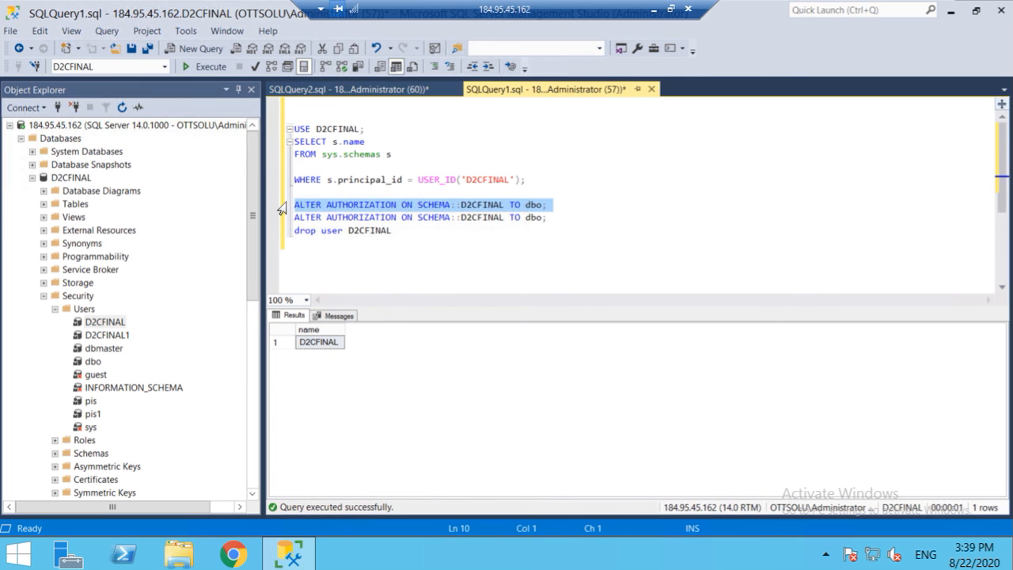
click(210, 69)
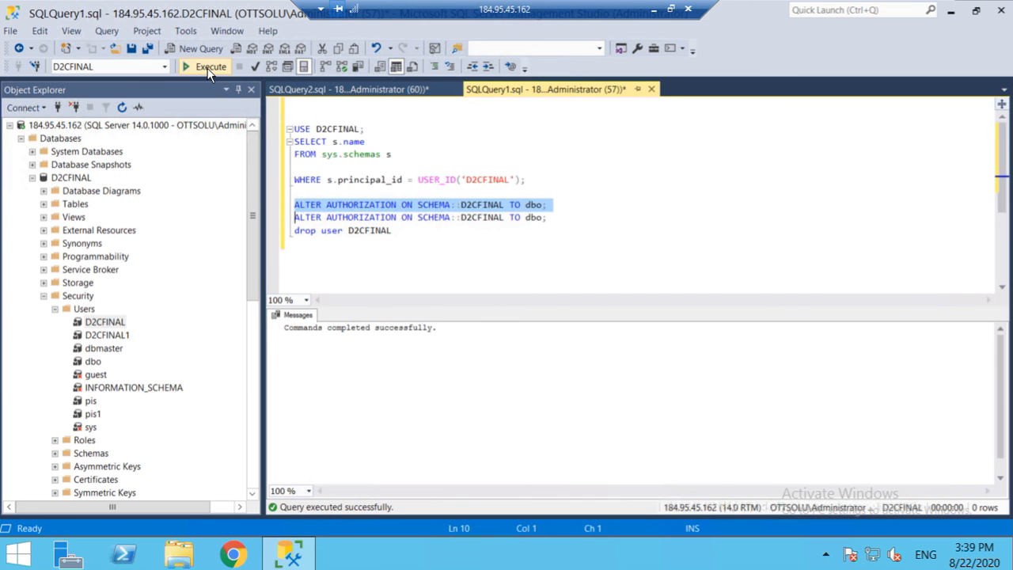
click(287, 218)
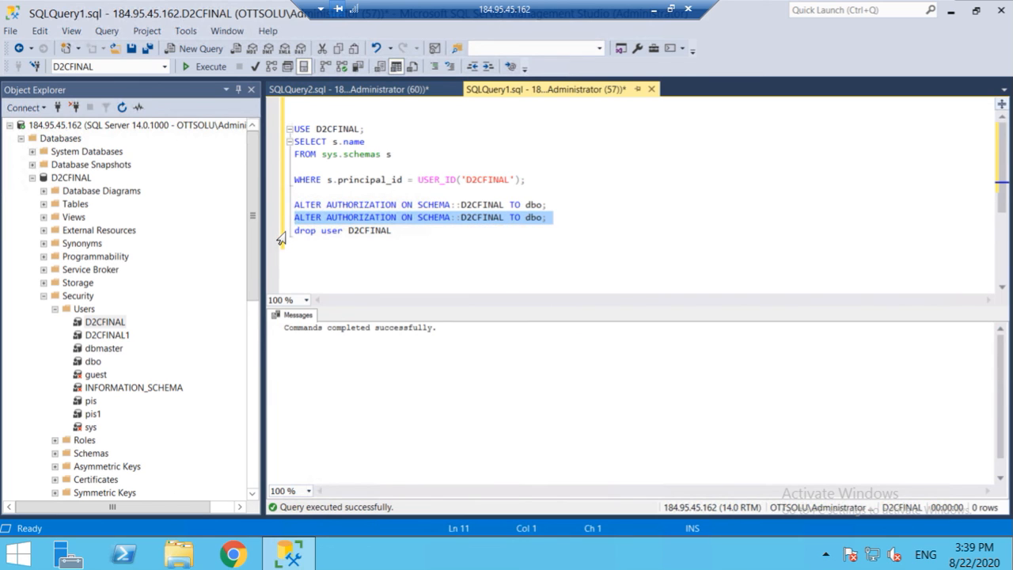
click(283, 232)
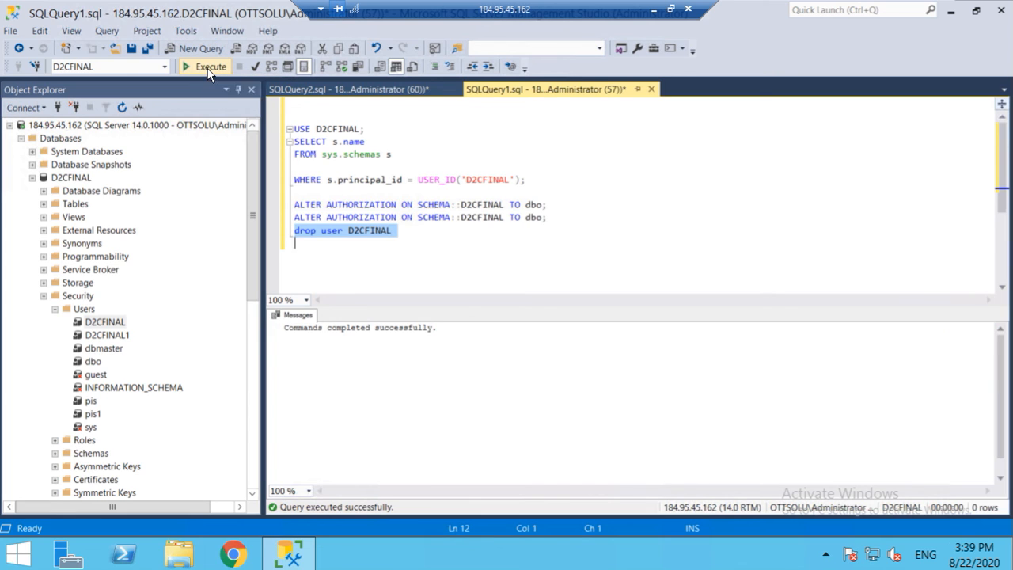
Step: Refresh the database Users folder to confirm D2CFINAL is gone, then right-click the D2CFINAL login
click(84, 312)
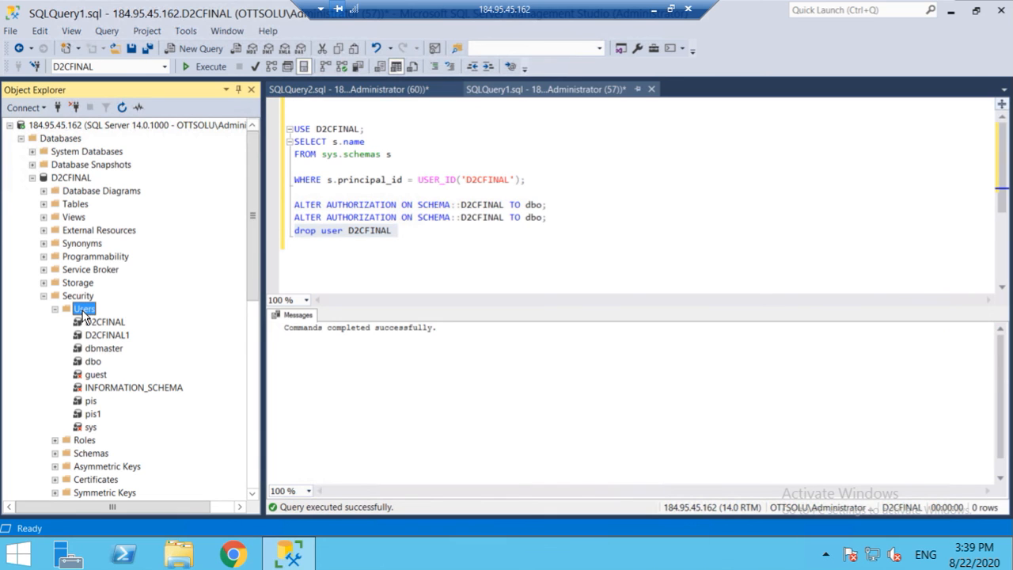
click(122, 109)
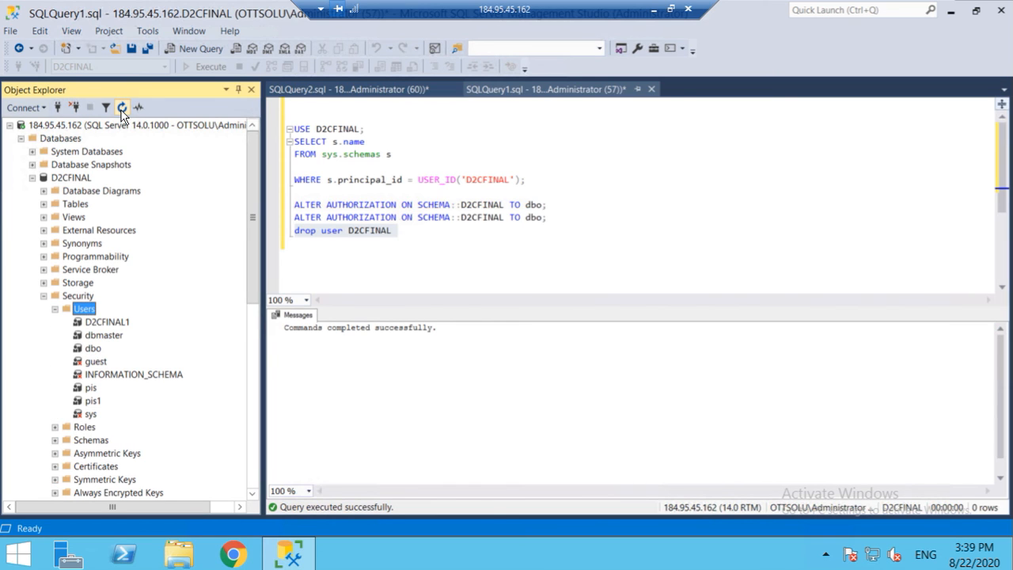
click(55, 310)
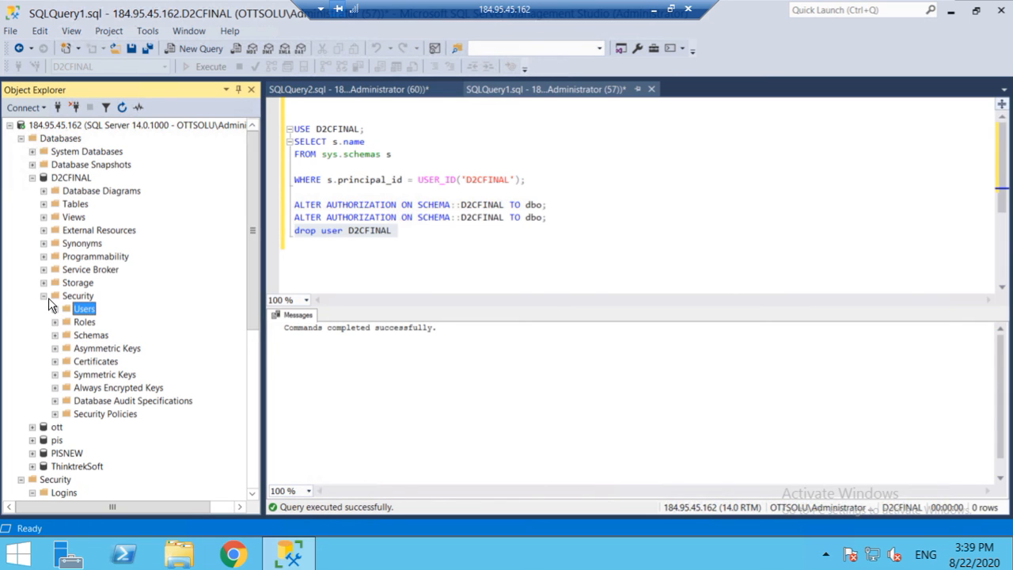
click(44, 296)
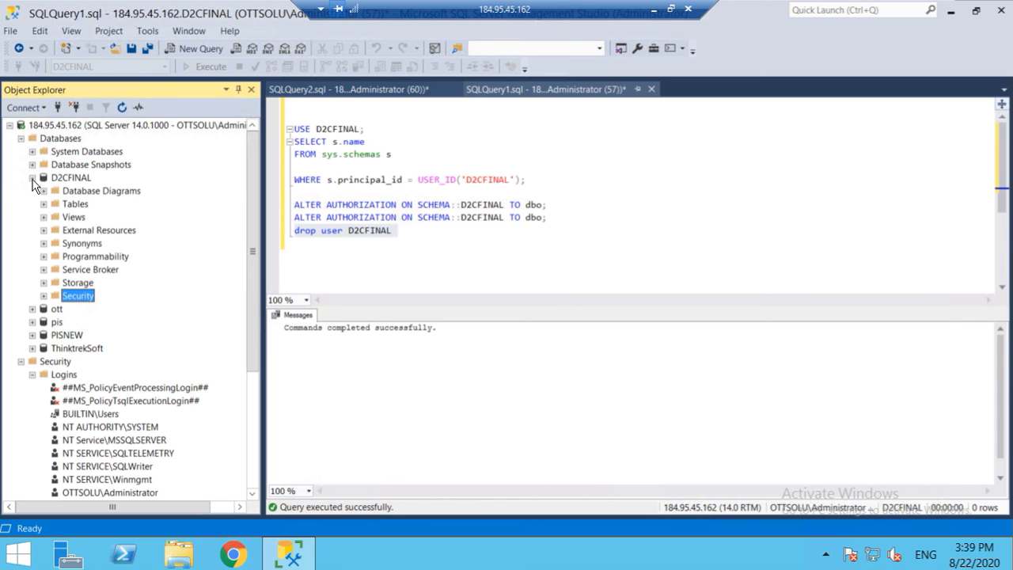
click(32, 179)
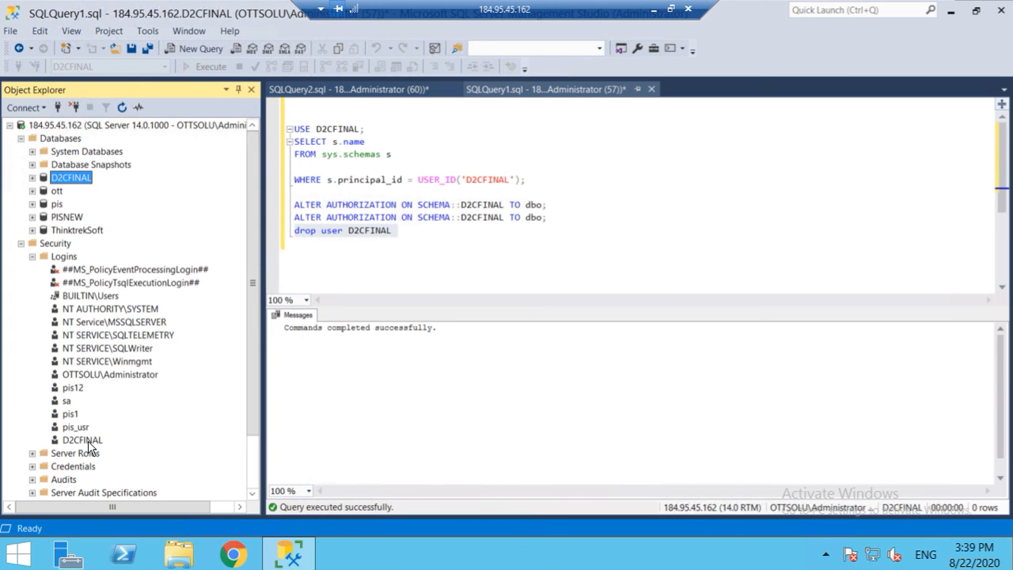
click(84, 441)
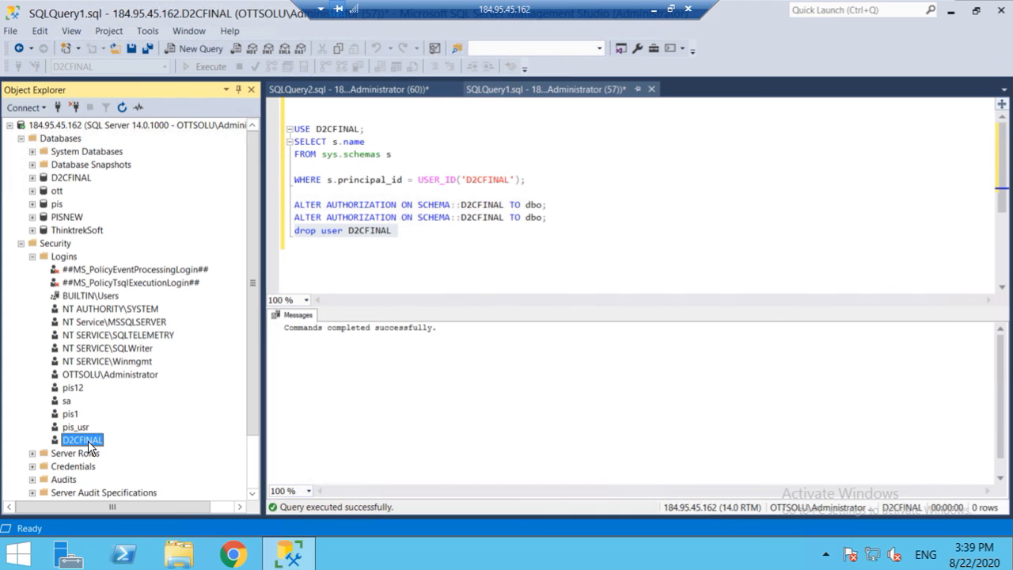
right_click(90, 443)
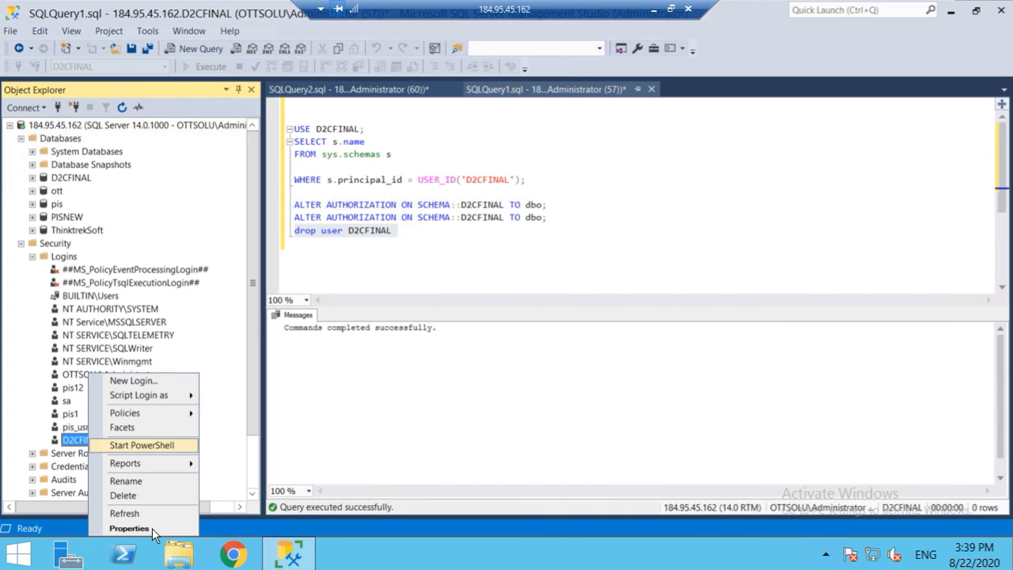
Step: In D2CFINAL login Properties, map database D2CFINAL under User Mapping and open the default schema picker
click(129, 529)
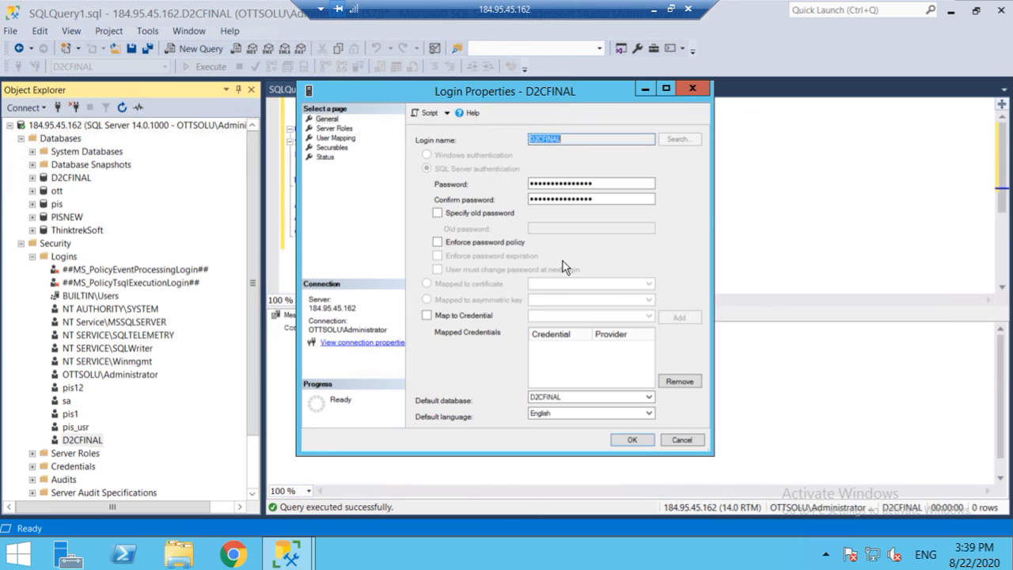
click(331, 139)
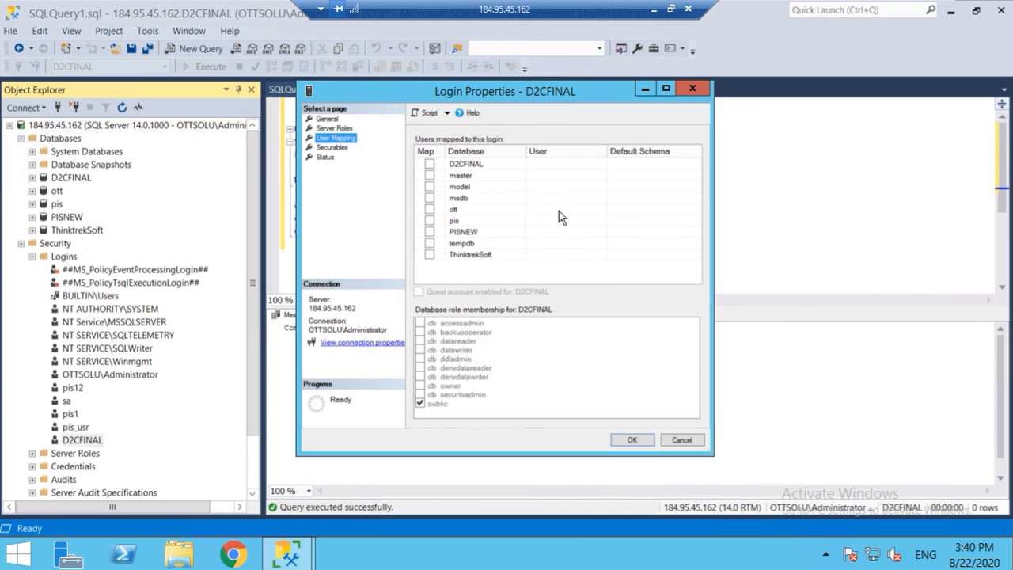
click(432, 164)
click(432, 165)
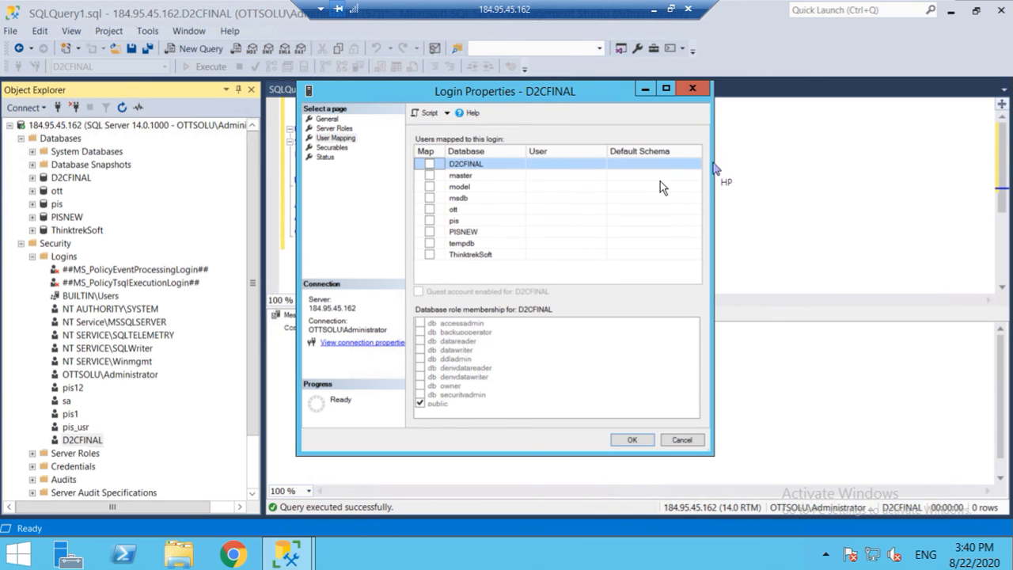
click(430, 165)
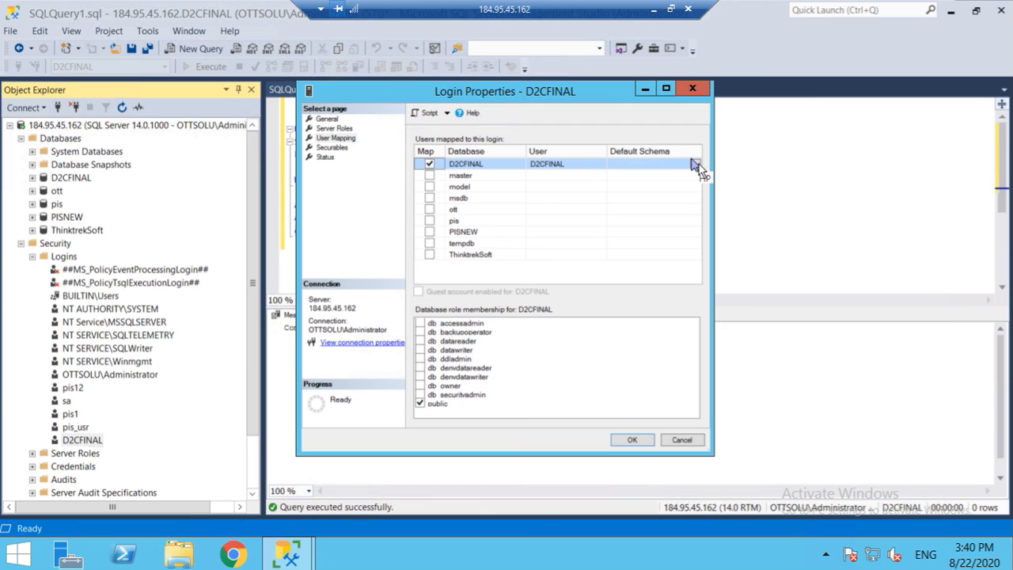
click(695, 164)
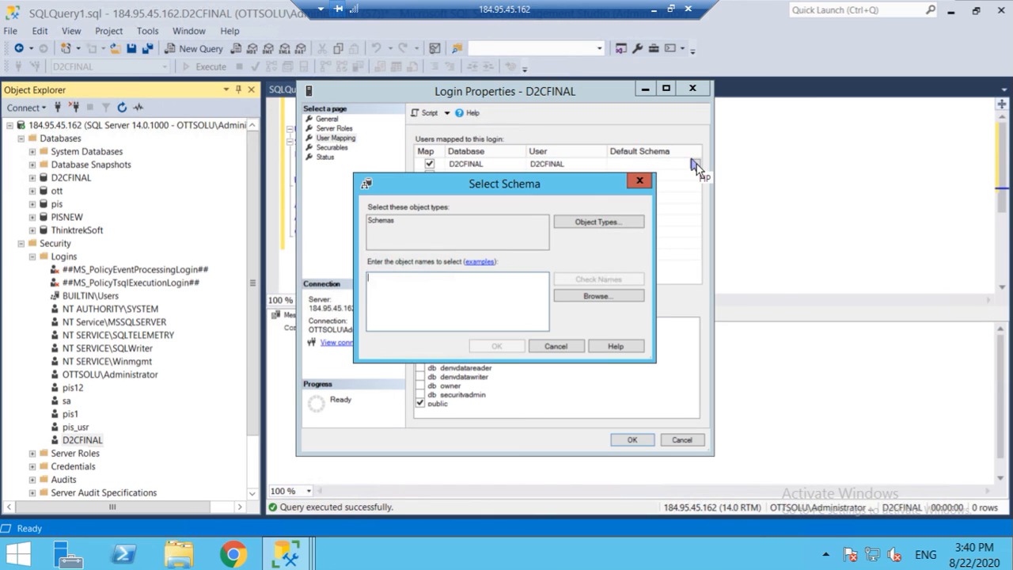
Step: Browse schemas, tick [D2CFINAL] and [dbo], and confirm D2CFINAL as the default schema
click(595, 297)
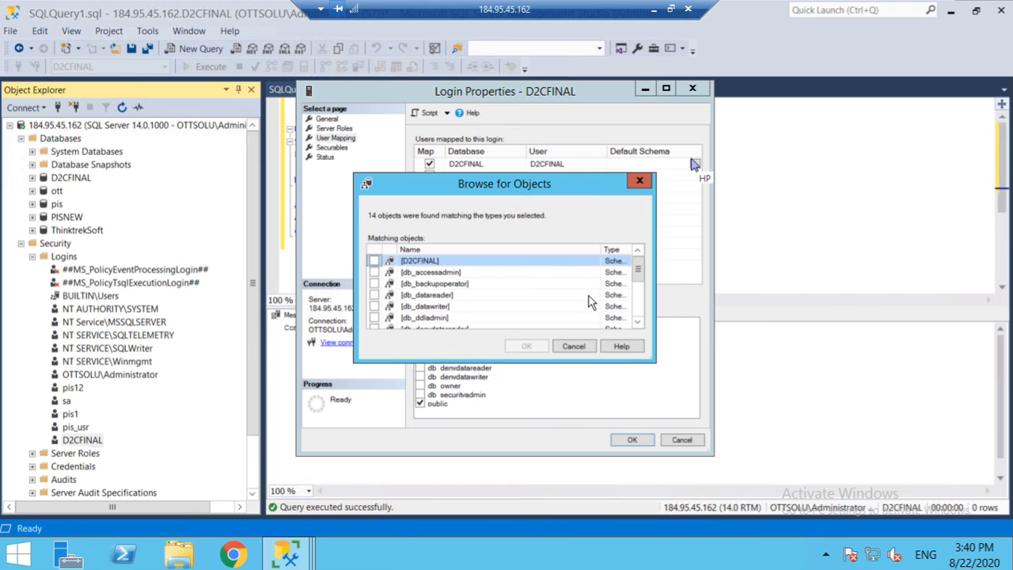
click(375, 262)
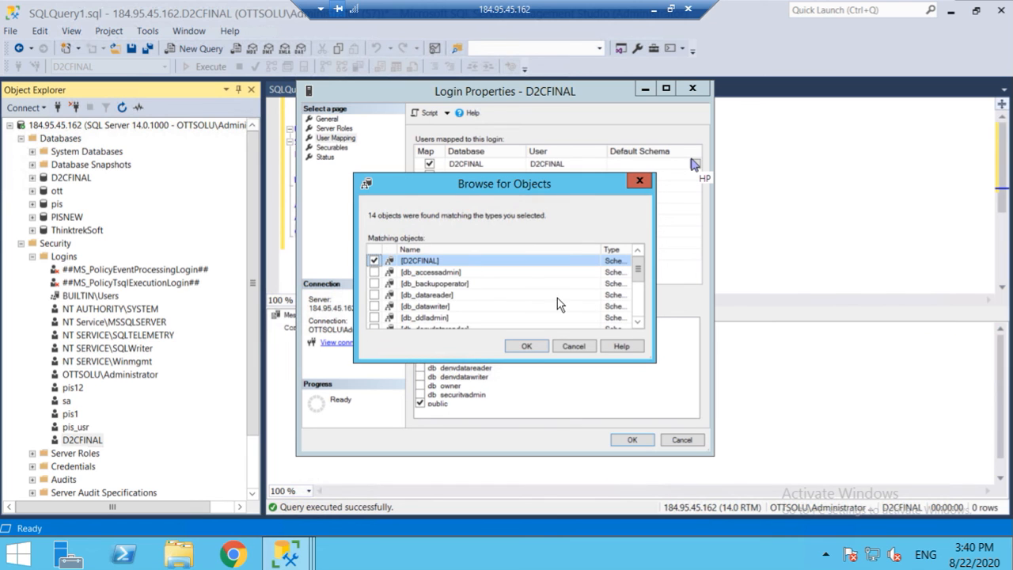
click(638, 324)
click(638, 323)
click(638, 324)
click(638, 324)
click(639, 324)
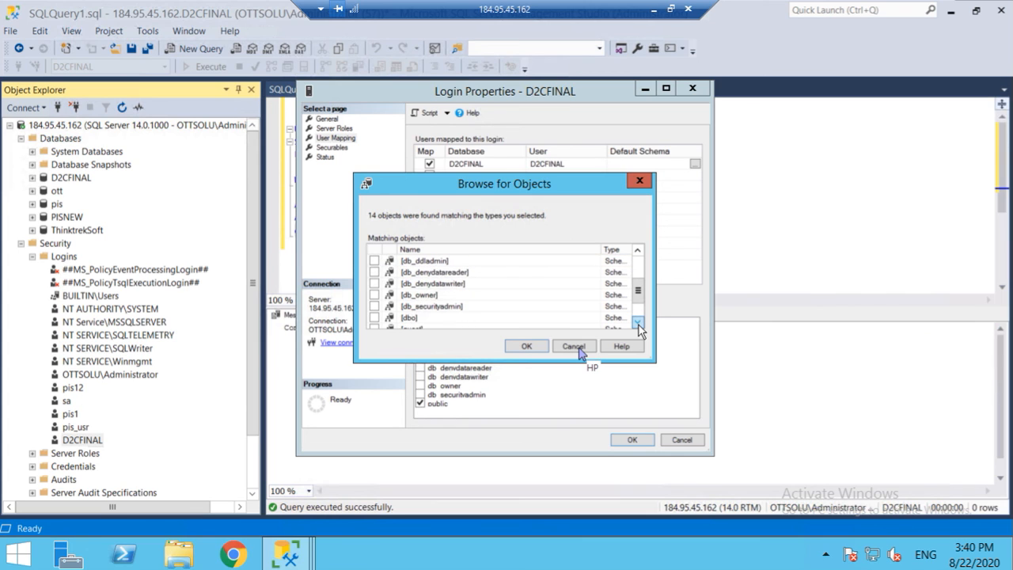
click(375, 317)
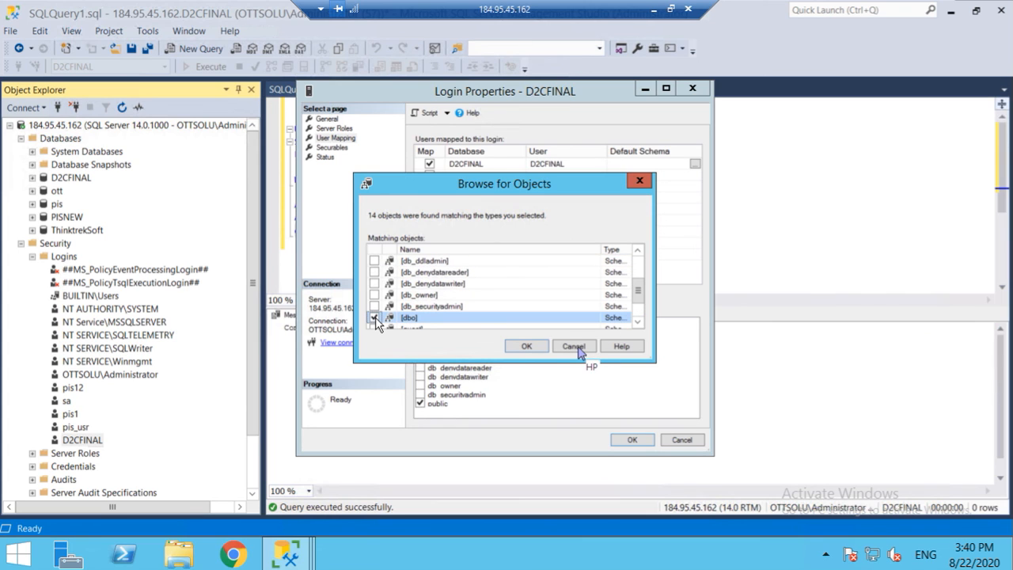
click(519, 346)
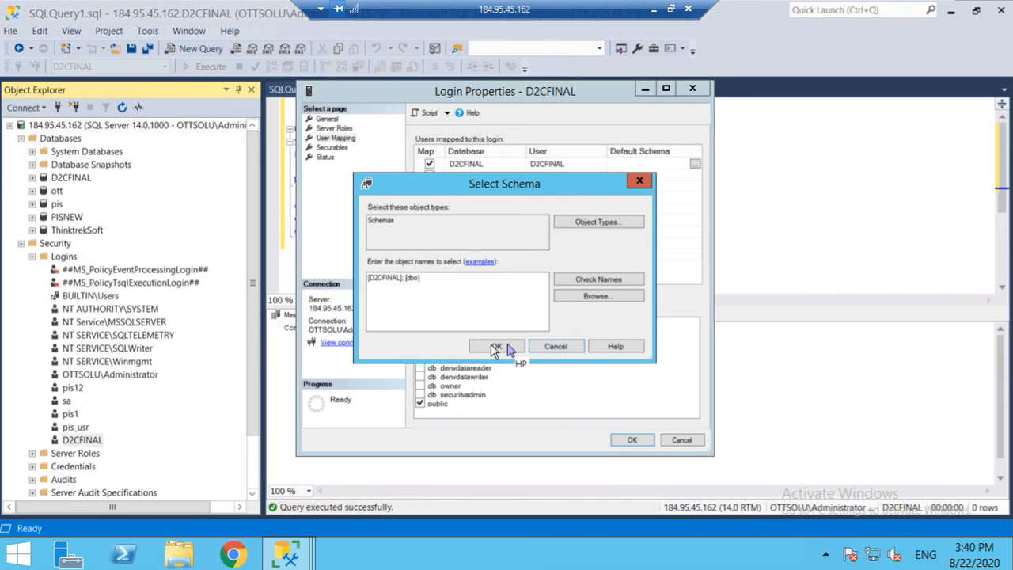
click(496, 349)
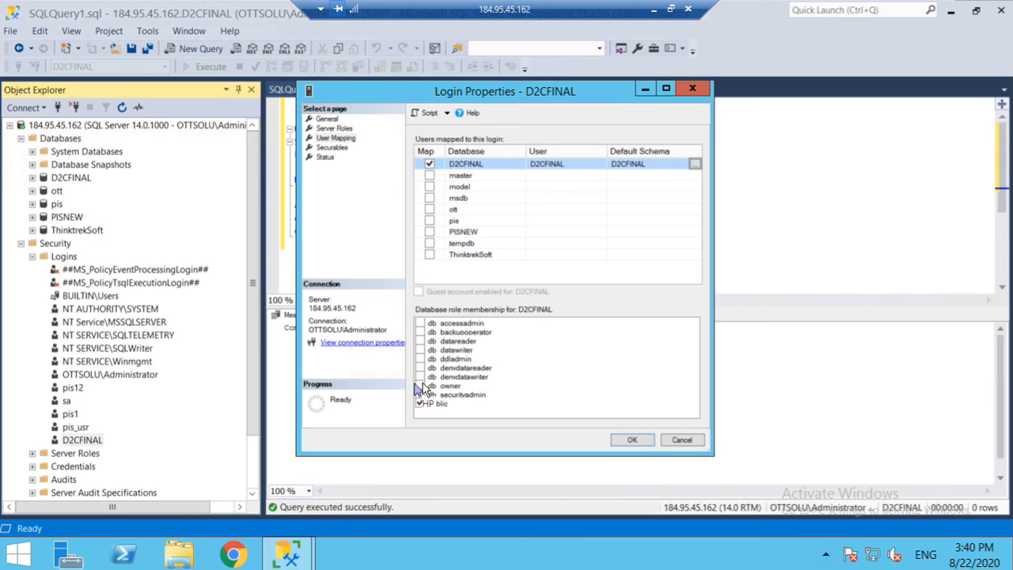
Step: Add the db_owner role, save the Login Properties, and minimize the remote desktop window
click(567, 430)
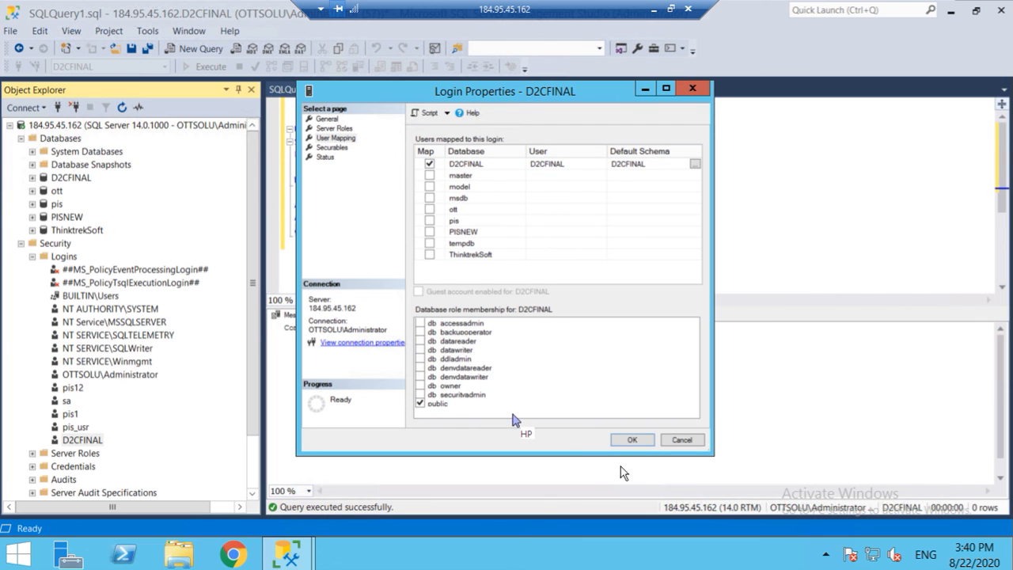
click(421, 386)
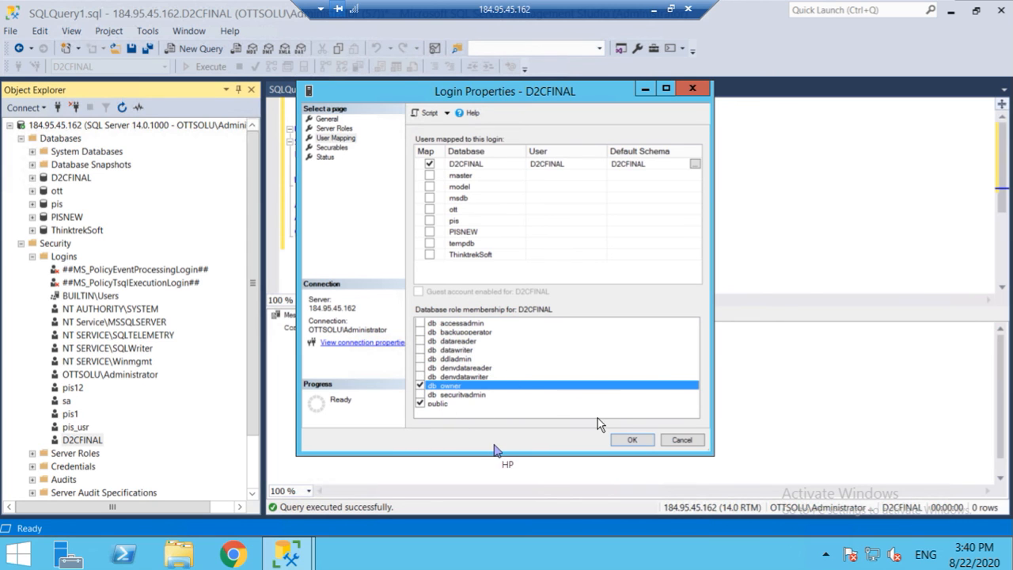
click(633, 442)
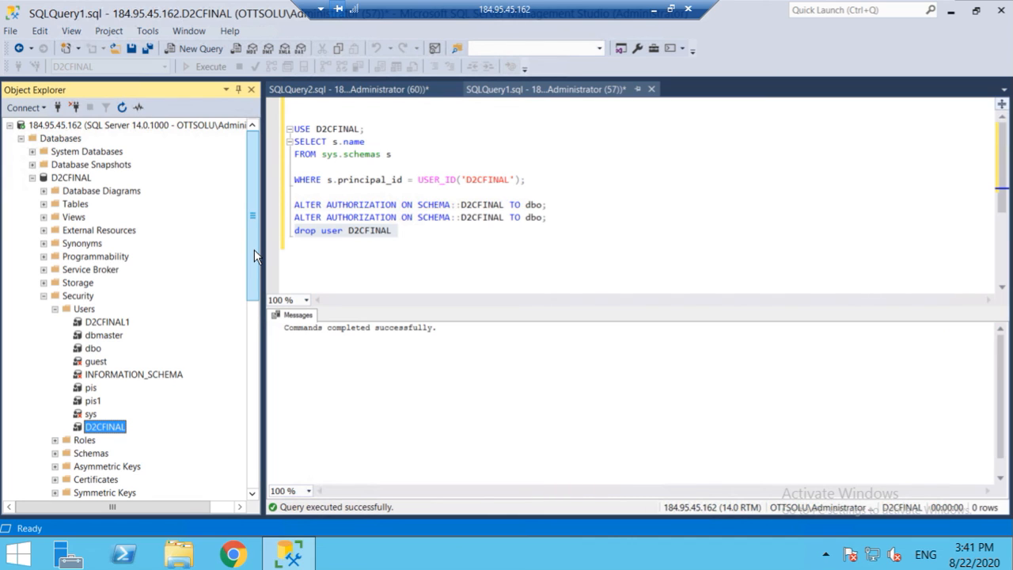
click(653, 14)
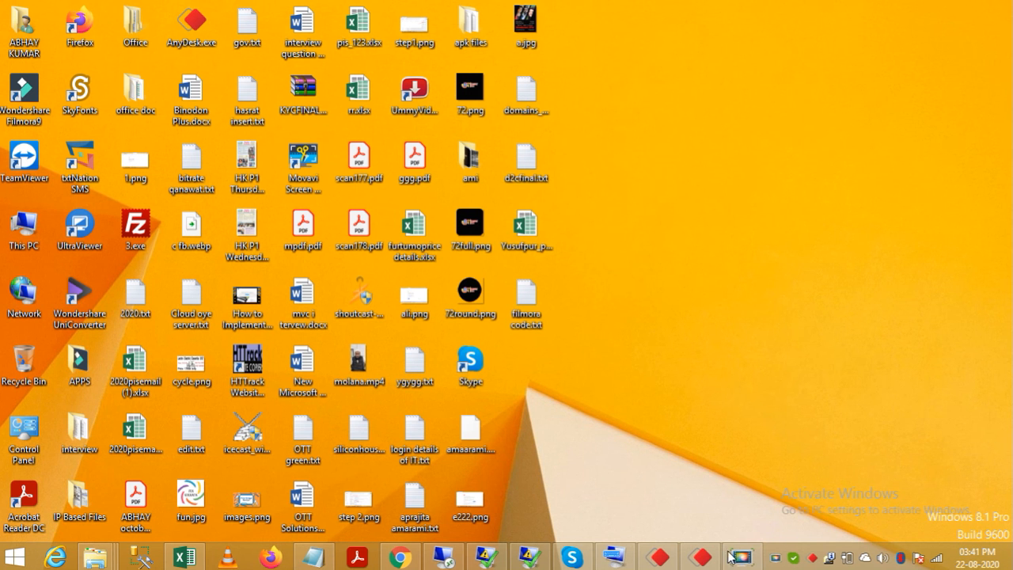